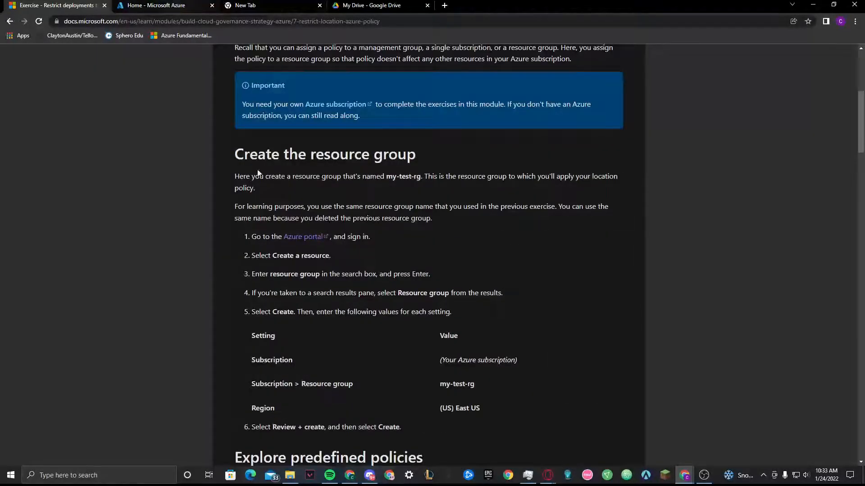
Open the Create a resource page in the Azure portal, following the exercise's resource group instructions
left_click(149, 5)
left_click(27, 5)
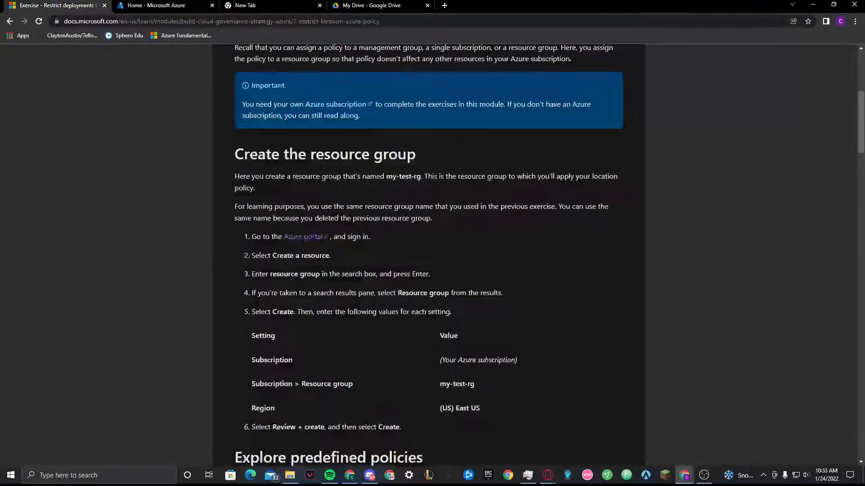
left_click(189, 7)
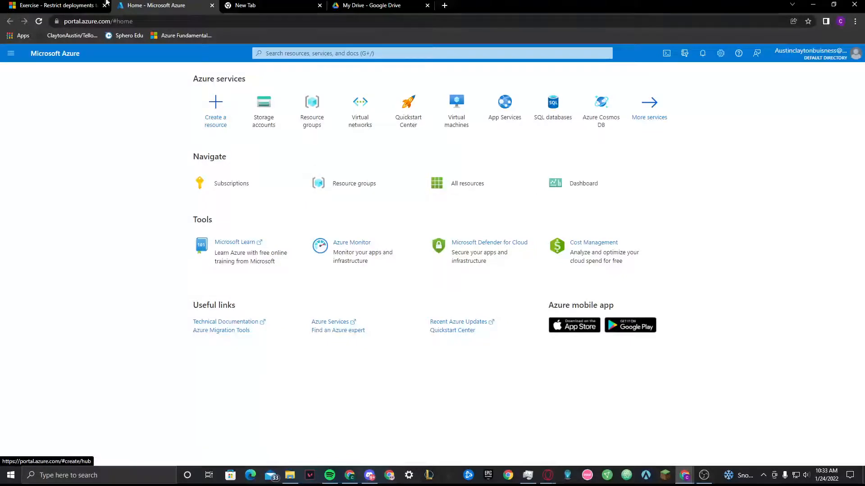
left_click(54, 5)
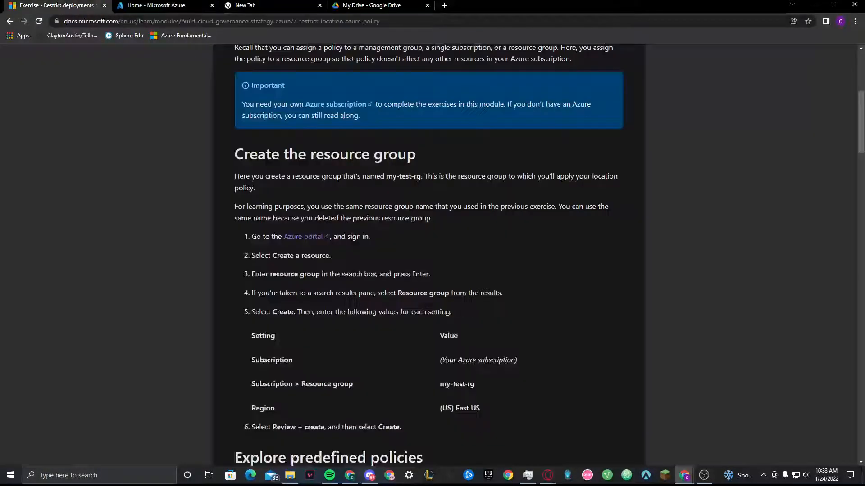
left_click(141, 5)
left_click(21, 3)
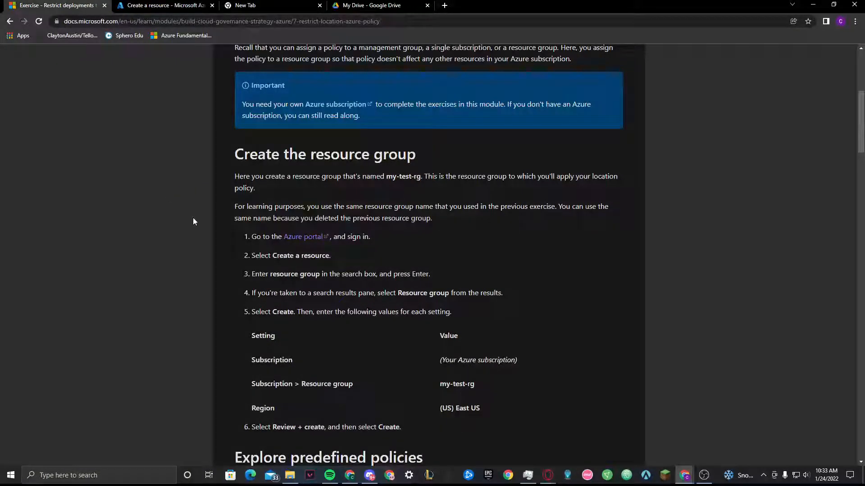
Copy "resource group" from the exercise, search the Azure marketplace for it and open the Resource group offering
left_click(148, 6)
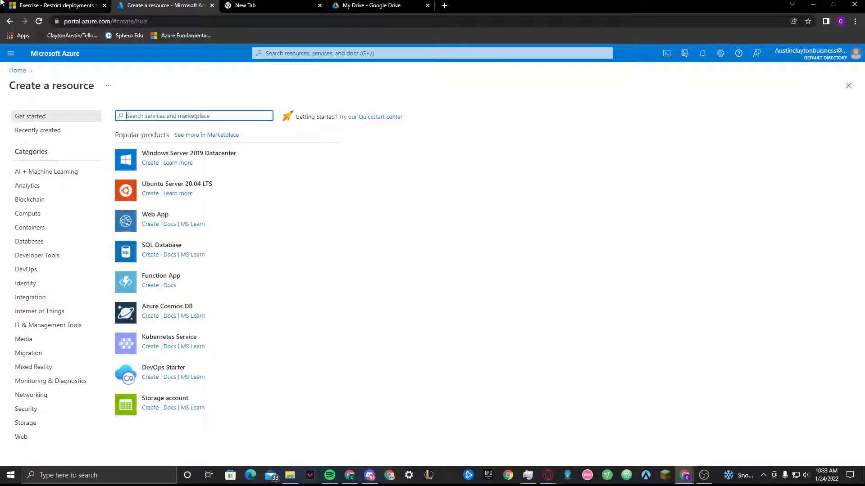
left_click(45, 6)
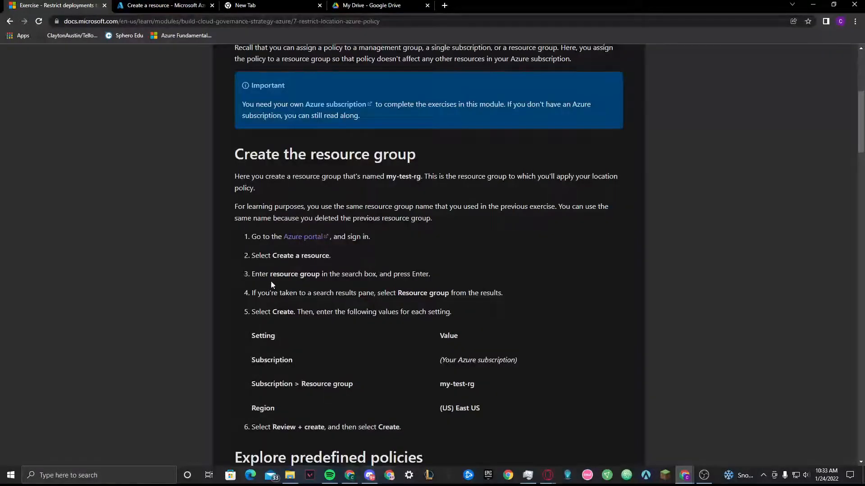
left_click_drag(276, 274, 316, 274)
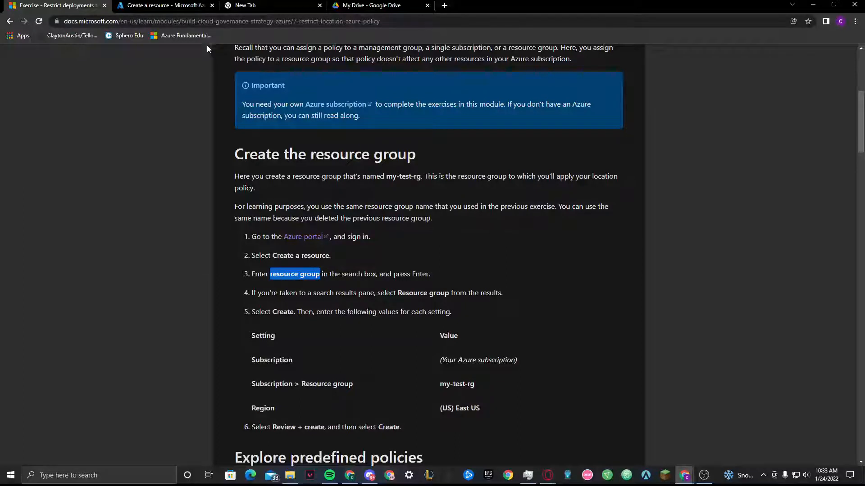
left_click(180, 6)
type("resource group")
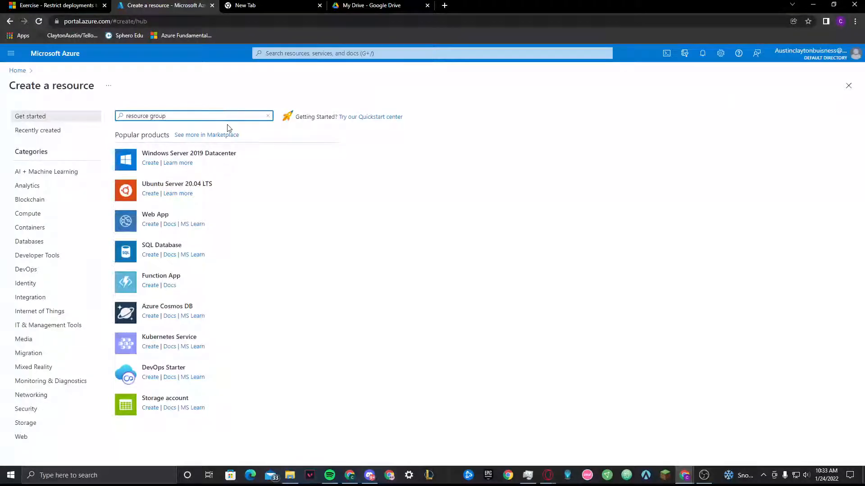
left_click(191, 128)
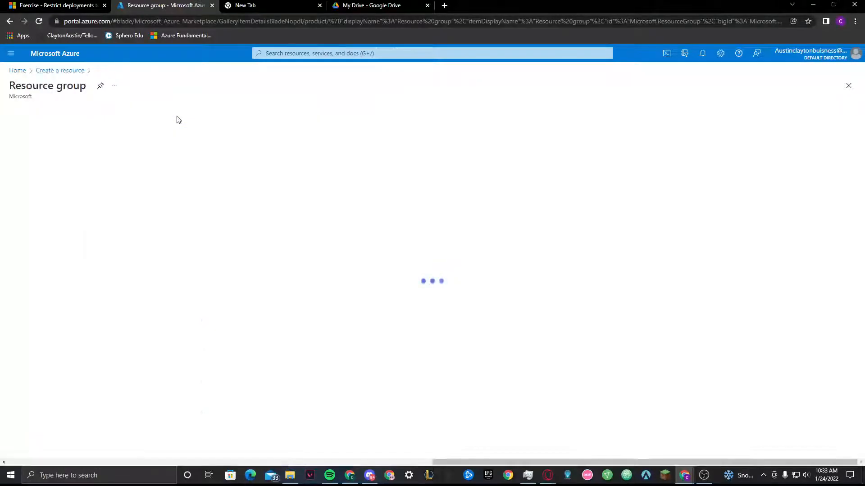
Check the exercise's creation instructions and start creating a resource group from the Resource group offering in Azure
left_click(34, 5)
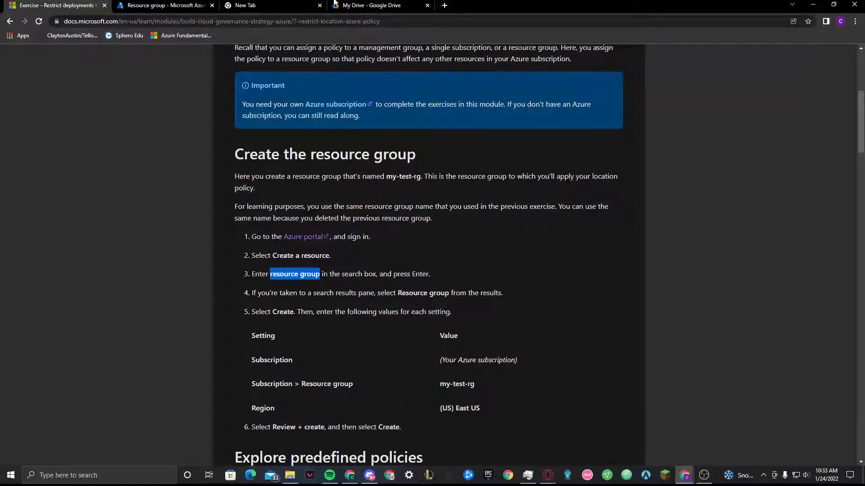
left_click(162, 5)
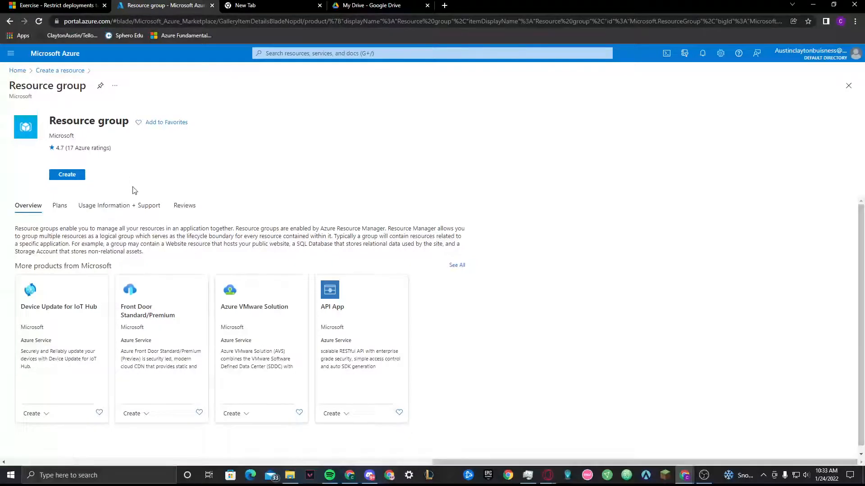
left_click(63, 4)
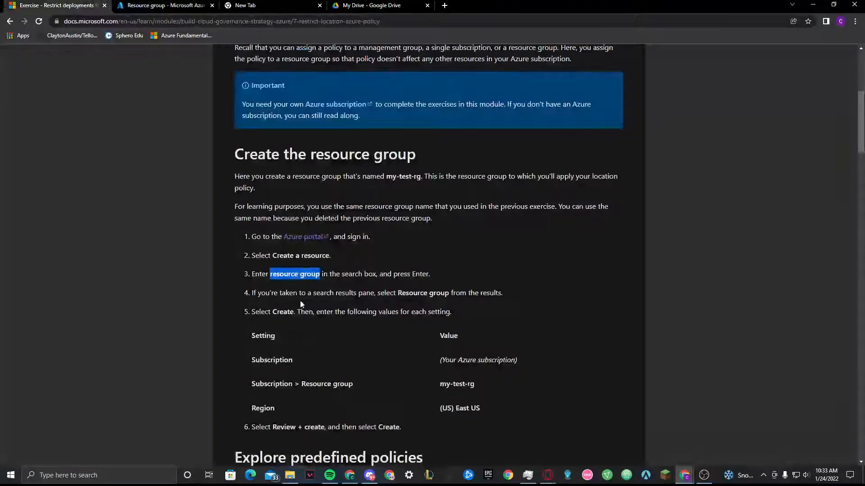
scroll(323, 255, "down", 3)
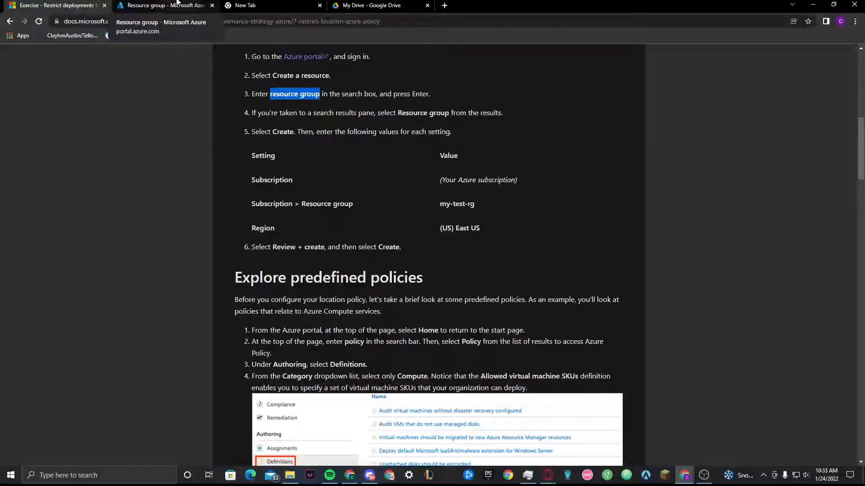
left_click(177, 5)
left_click(64, 176)
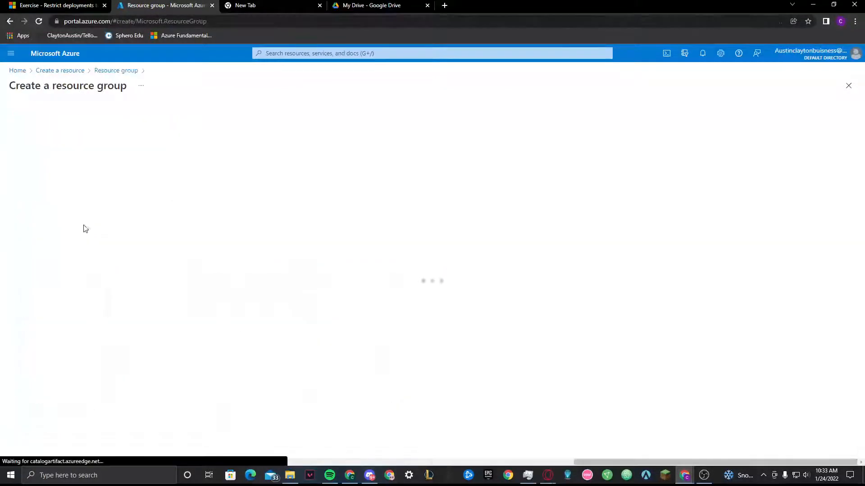
Copy the name my-test-rg from the exercise's settings table and enter it as the new resource group's name
left_click(21, 3)
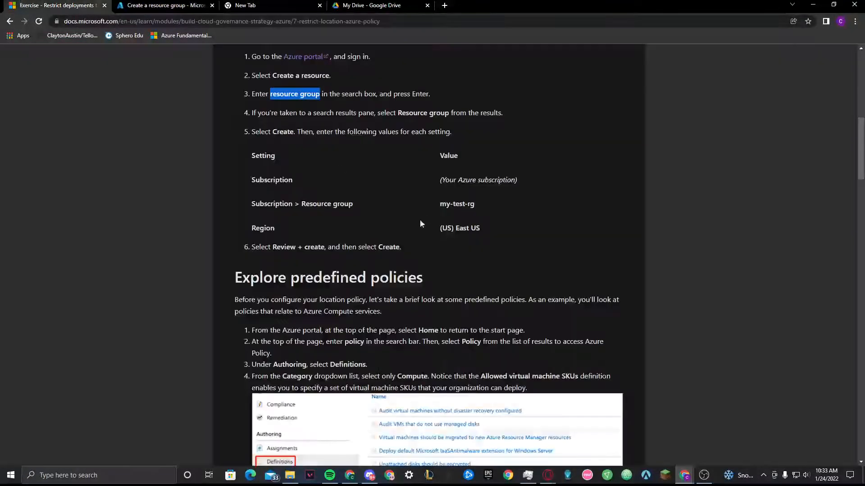
left_click_drag(477, 204, 439, 205)
key("ctrl+c")
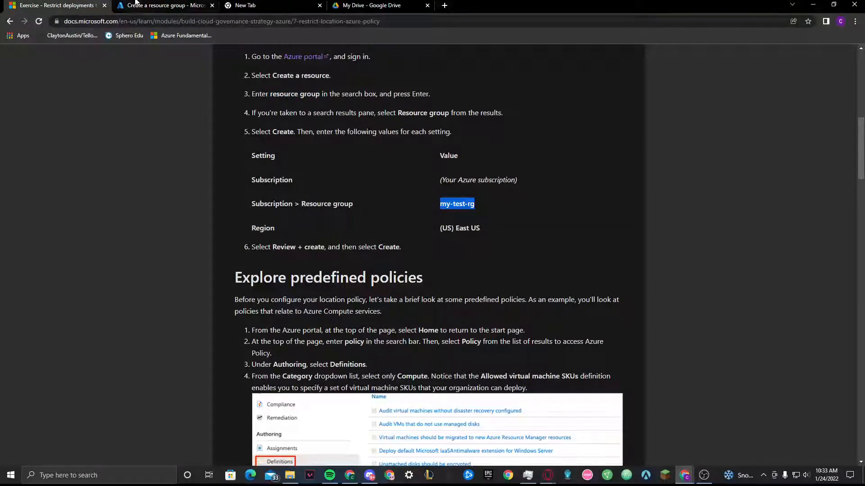
left_click(164, 5)
left_click(148, 202)
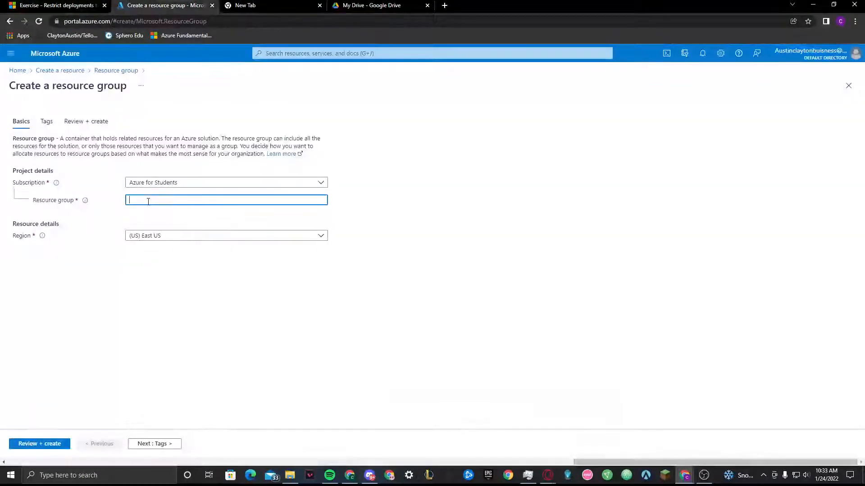
key("ctrl+v")
Check the remaining settings against the exercise, and review and create the my-test-rg resource group
left_click(49, 5)
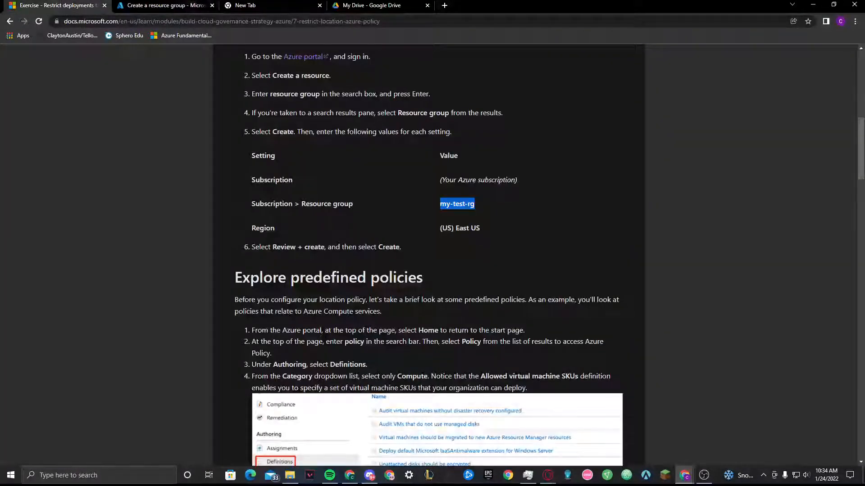
left_click(137, 3)
left_click(39, 445)
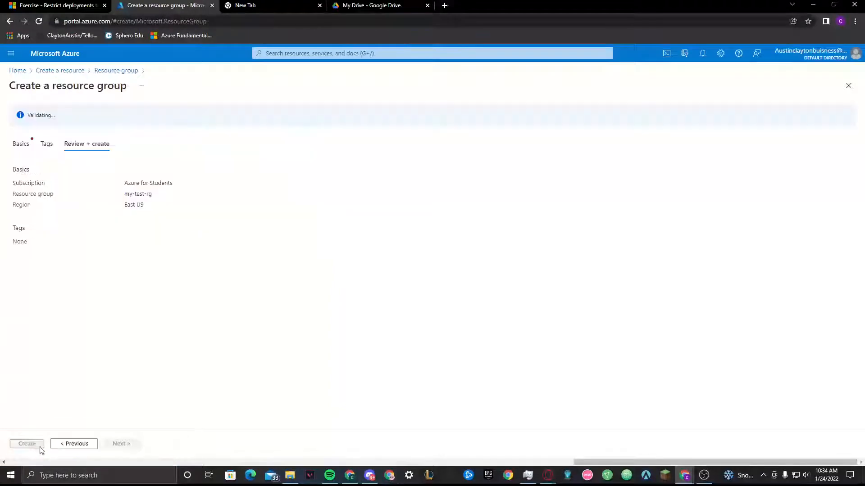
left_click(34, 446)
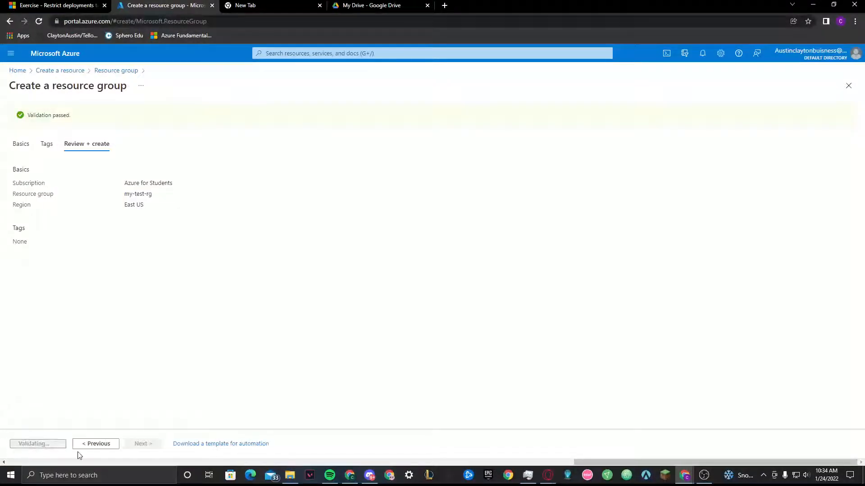
Read the introduction and first instruction of the exercise's Explore predefined policies section, and return to the Azure portal home page
left_click(36, 4)
scroll(324, 289, "down", 4)
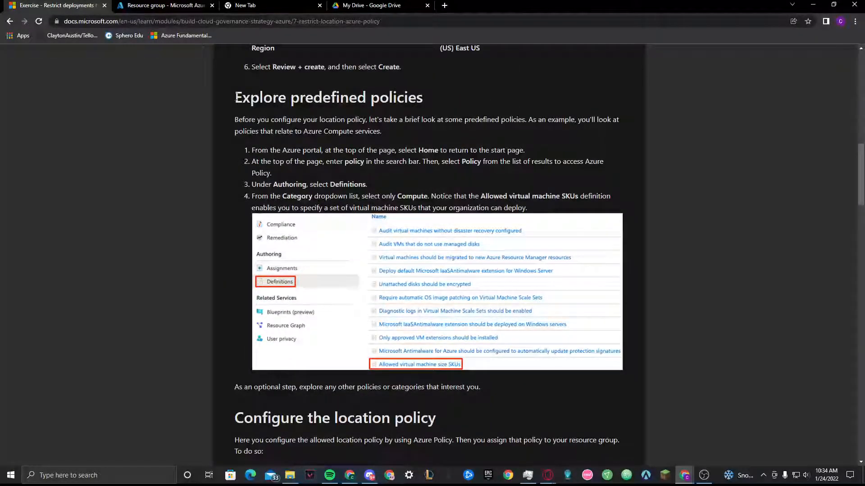
left_click_drag(235, 97, 450, 90)
left_click(227, 120)
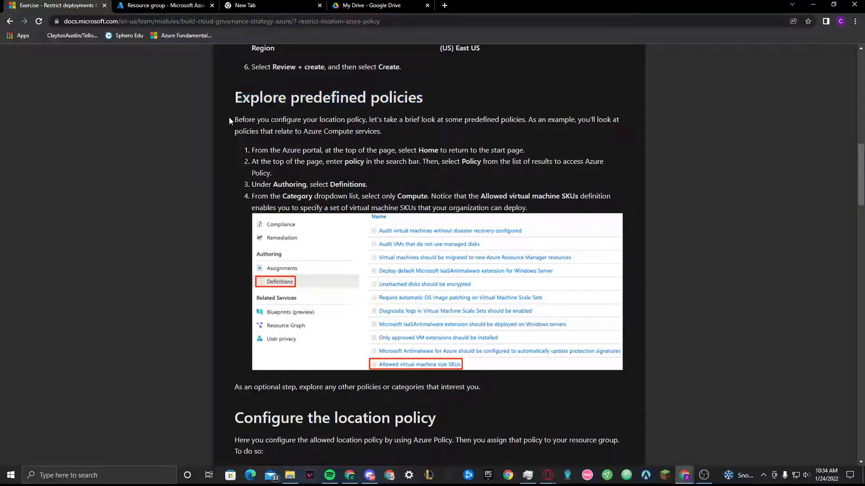
left_click_drag(228, 117, 373, 131)
left_click(265, 161)
left_click_drag(253, 150, 525, 151)
left_click(183, 4)
left_click(18, 71)
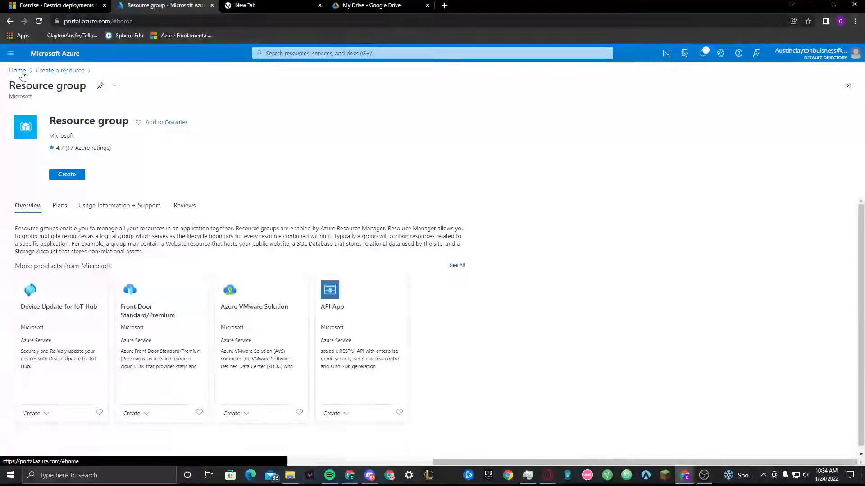
Copy "policy" from the exercise's second instruction, search the Azure portal for it and open the Policy service
left_click(63, 5)
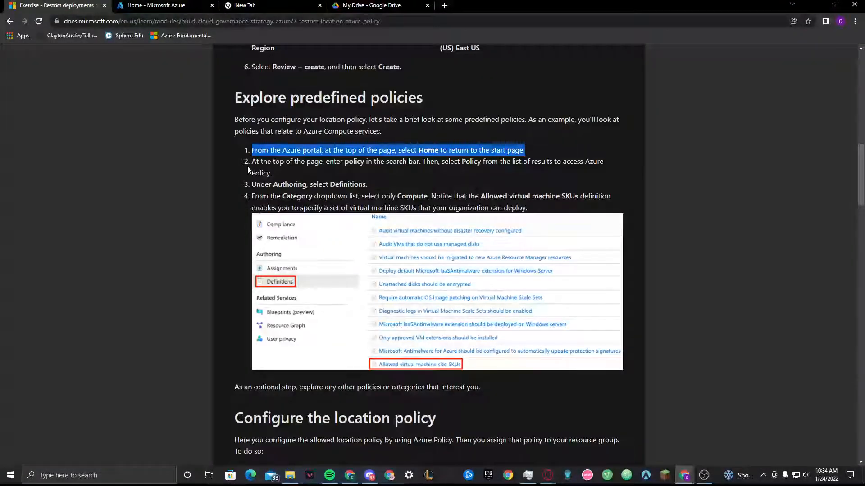
left_click_drag(247, 162, 430, 162)
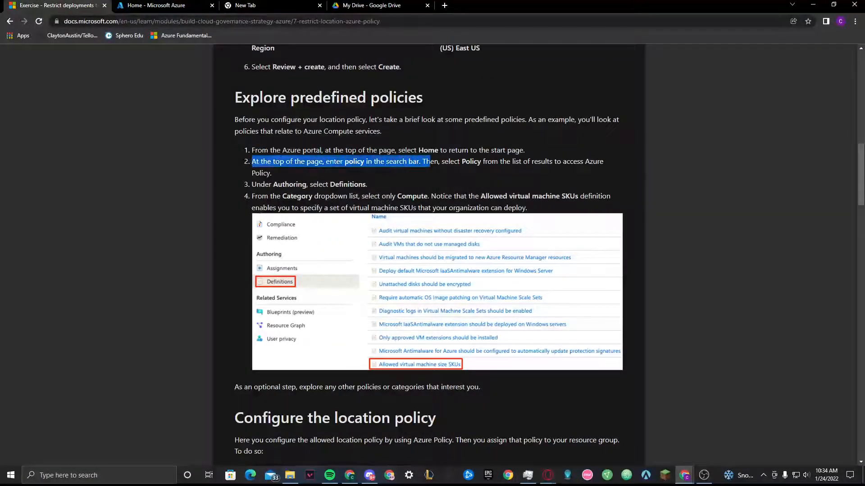
double_click(354, 161)
key("ctrl+c")
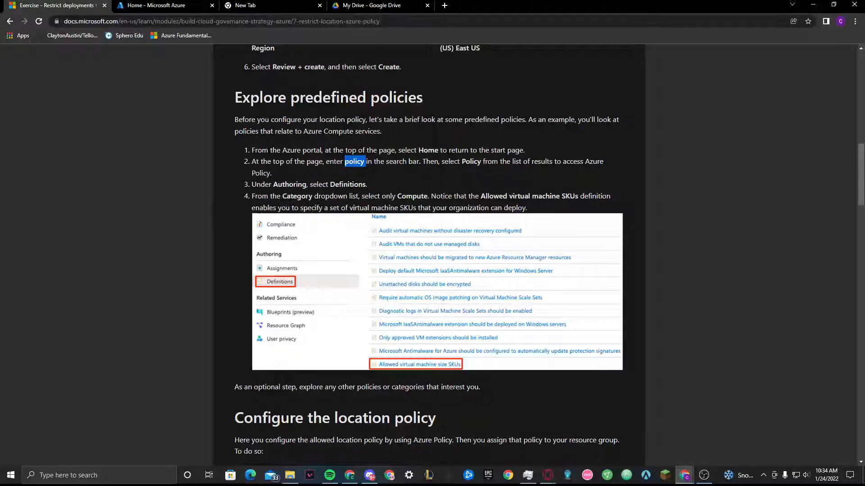
left_click(163, 5)
left_click(299, 54)
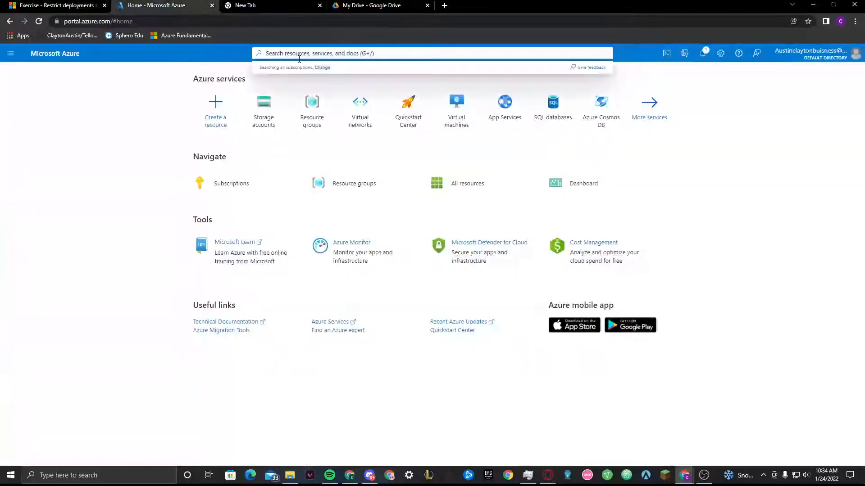
key("ctrl+v")
left_click(275, 88)
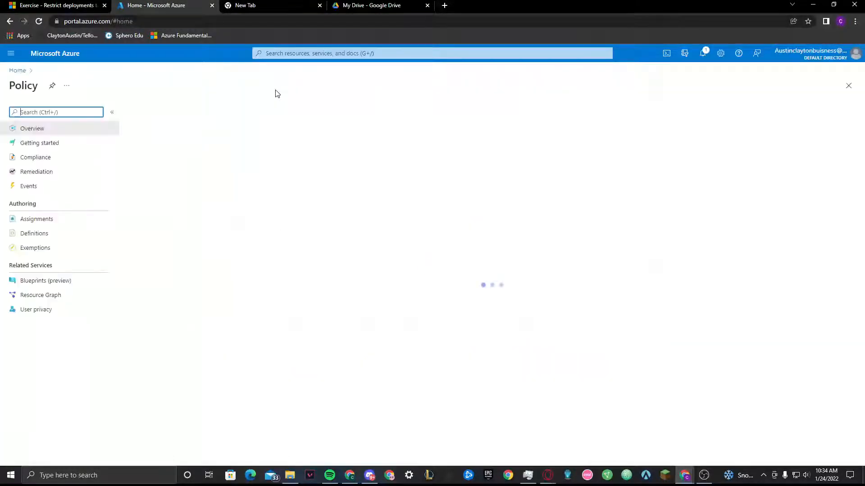
Read the exercise's third instruction and open the policy Definitions under Authoring in the Azure portal
left_click(78, 5)
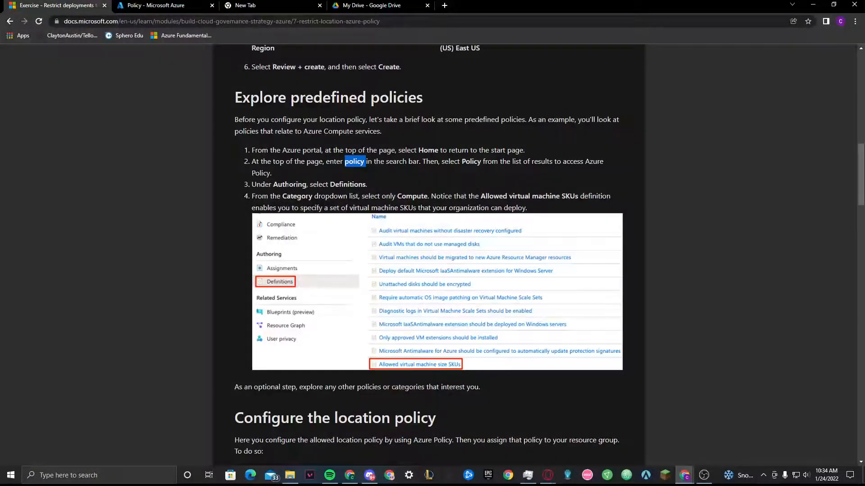
left_click_drag(272, 184, 302, 184)
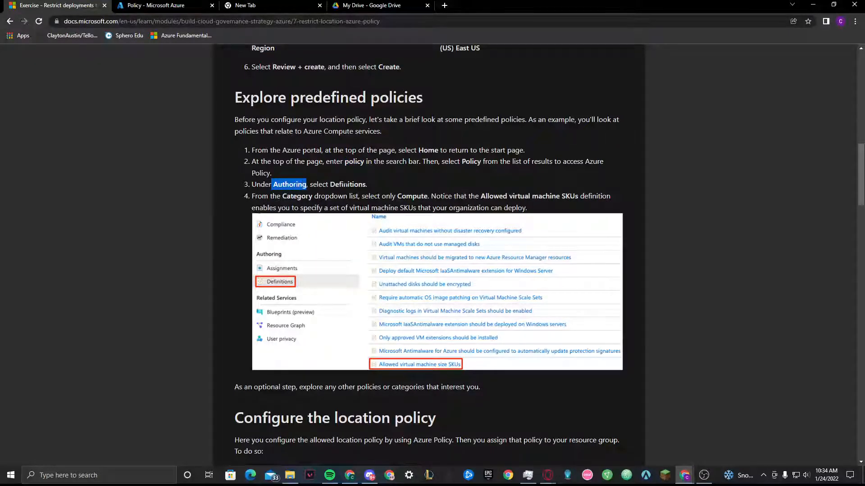
double_click(337, 185)
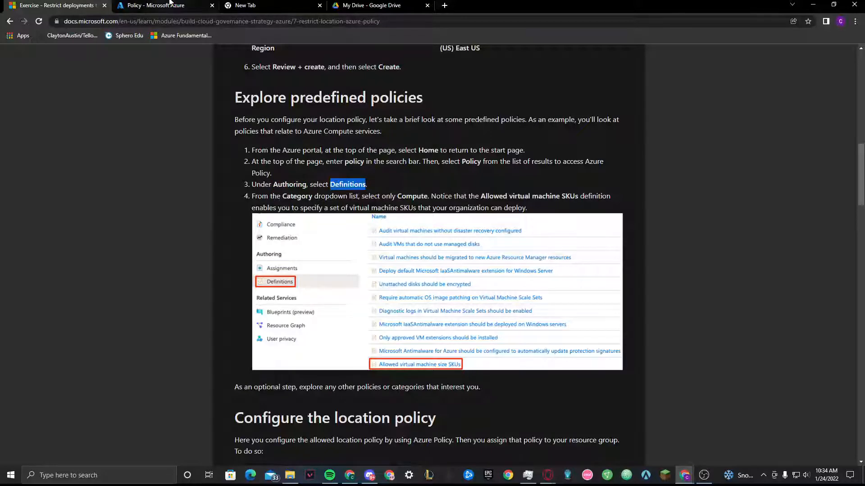
left_click(153, 5)
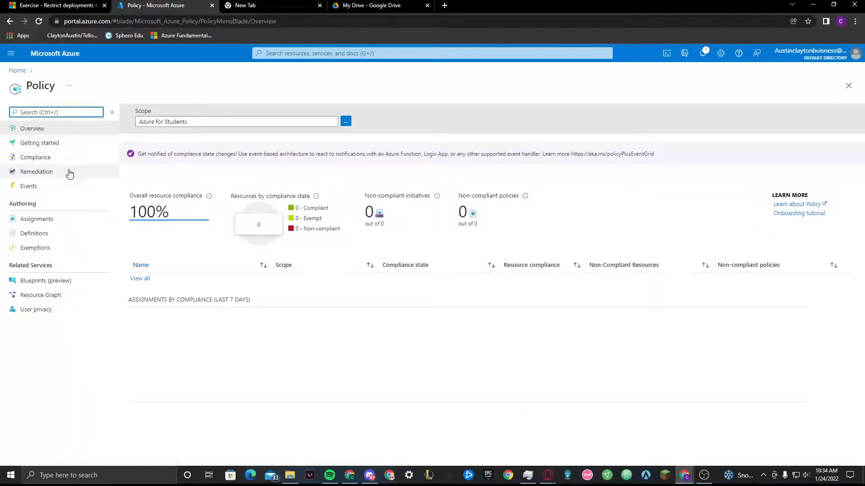
left_click(56, 237)
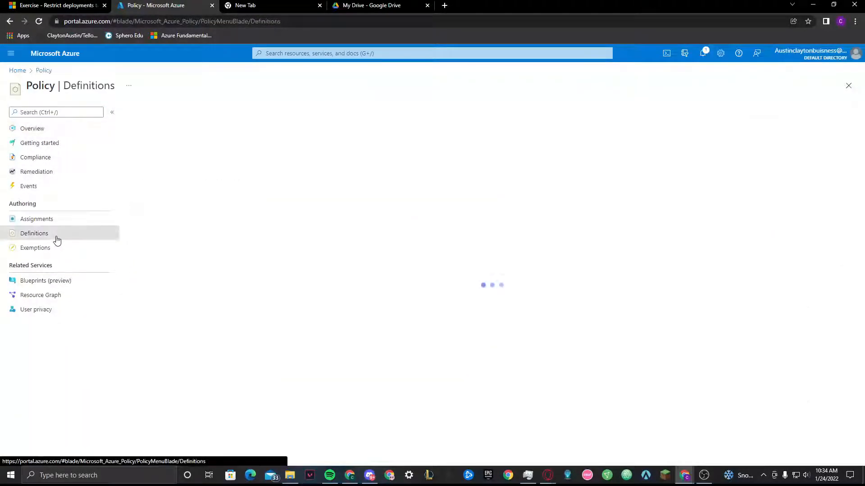
Read the exercise's fourth instruction about the Compute category, and look through the policy definitions in the Azure portal
left_click(78, 4)
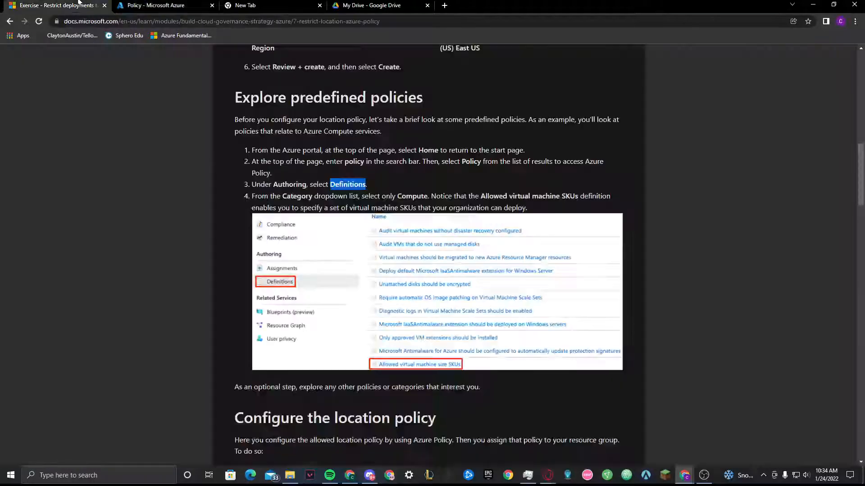
left_click_drag(253, 199, 517, 207)
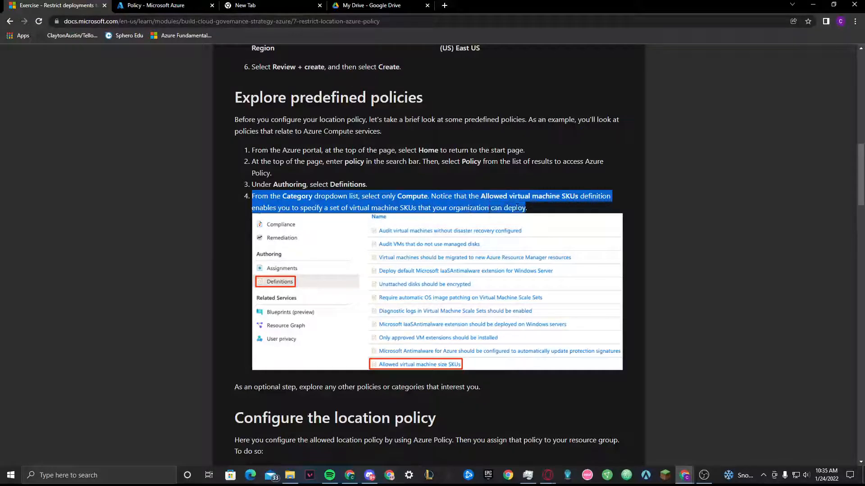
left_click(84, 230)
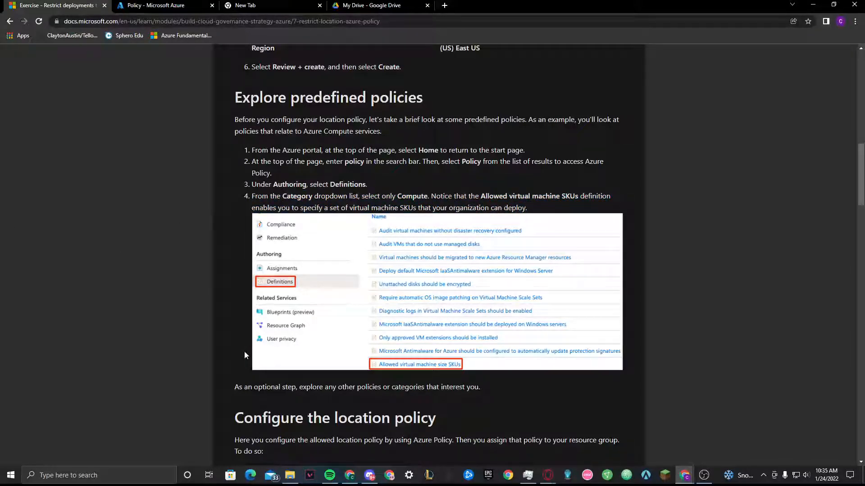
left_click(155, 3)
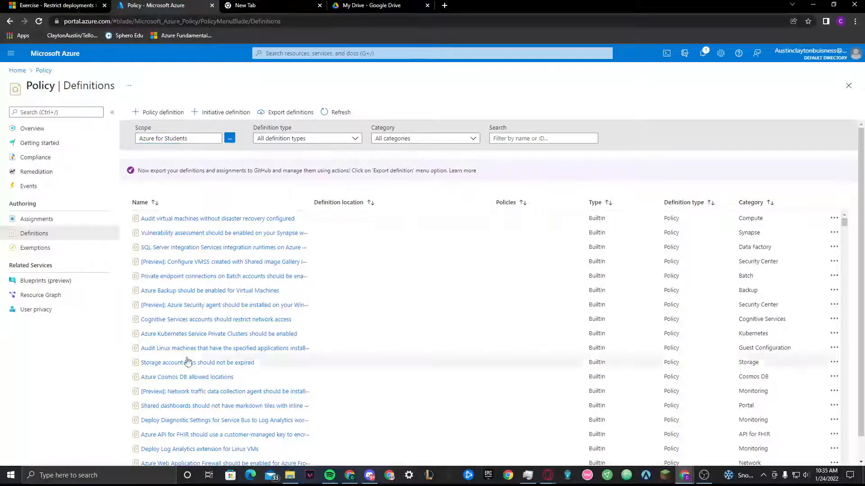
scroll(227, 331, "down", 5)
scroll(227, 331, "down", 10)
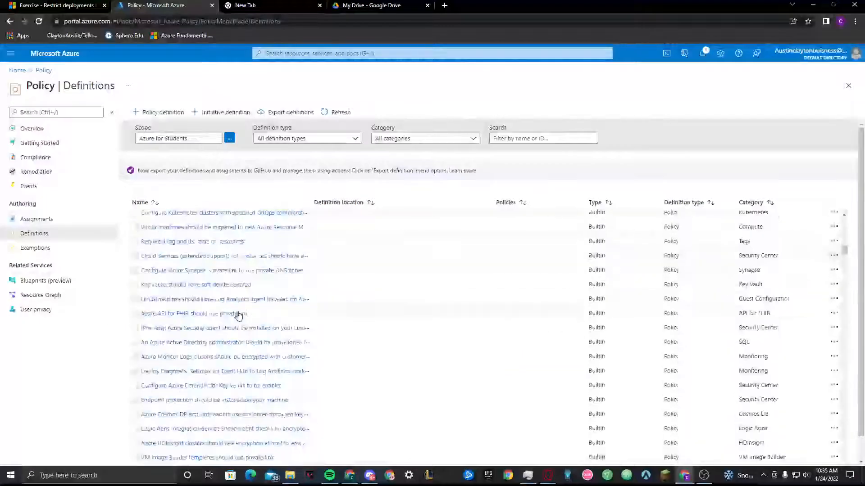
scroll(235, 320, "up", 12)
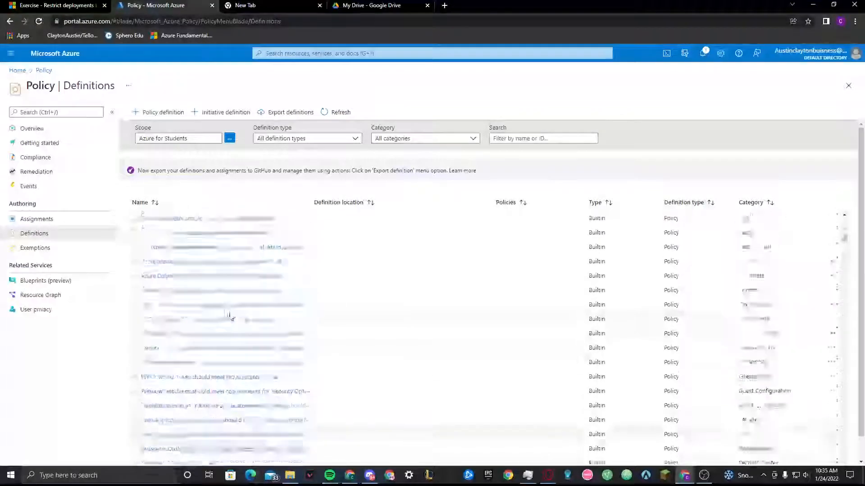
Check the definition name in the exercise, and search the portal's Definitions page for "all" while looking through the policies
left_click(40, 5)
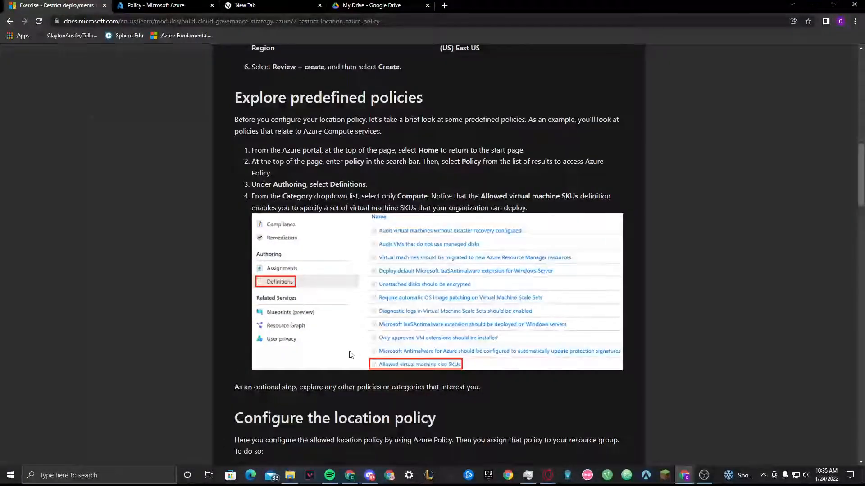
left_click(154, 5)
key("ctrl+f")
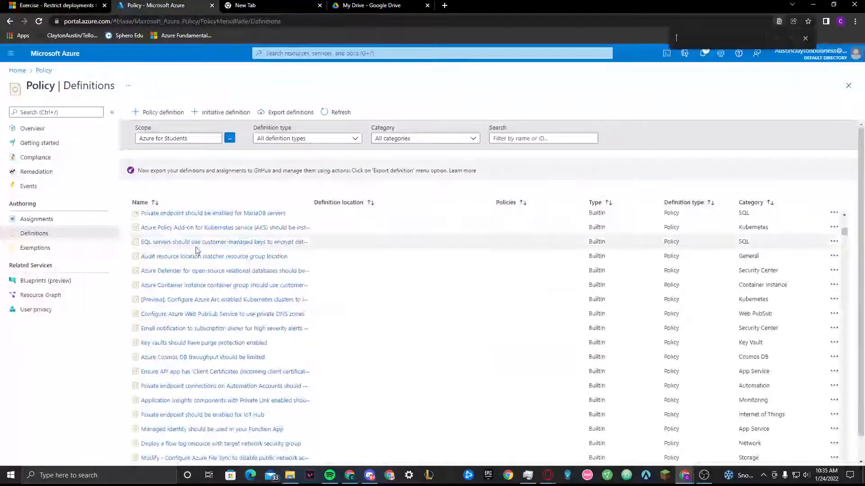
type("all")
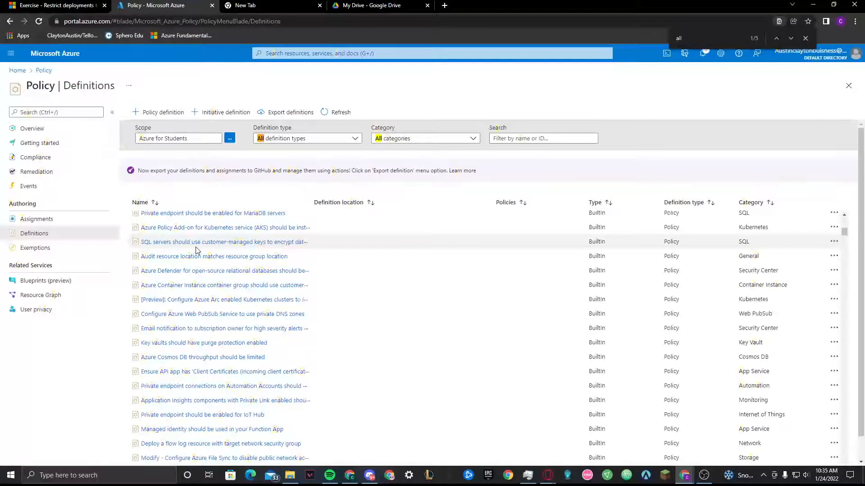
type("o")
key("BackSpace")
scroll(213, 257, "down", 5)
scroll(221, 283, "down", 8)
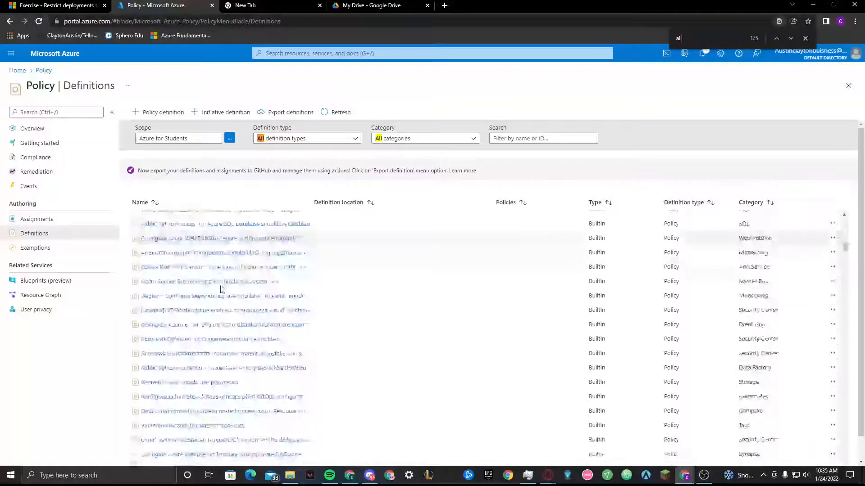
Check the exercise's instruction again and examine the available definition type and category filter options in the portal
left_click(34, 6)
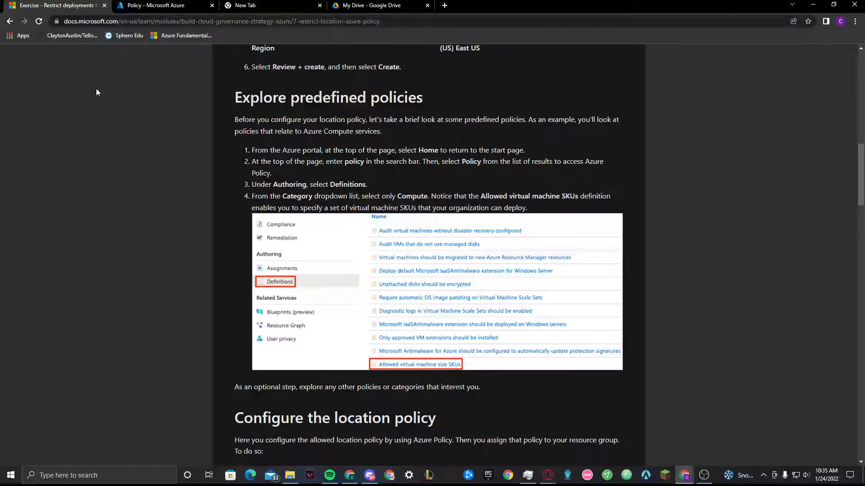
left_click(135, 6)
left_click(270, 139)
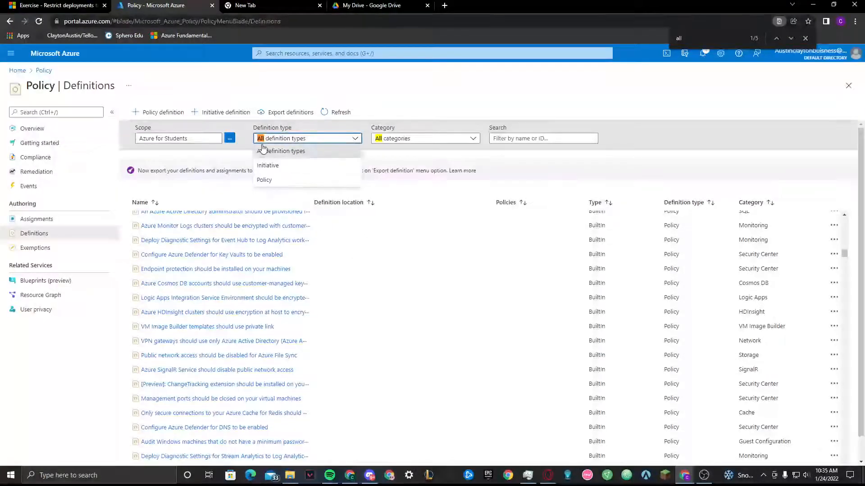
left_click(415, 139)
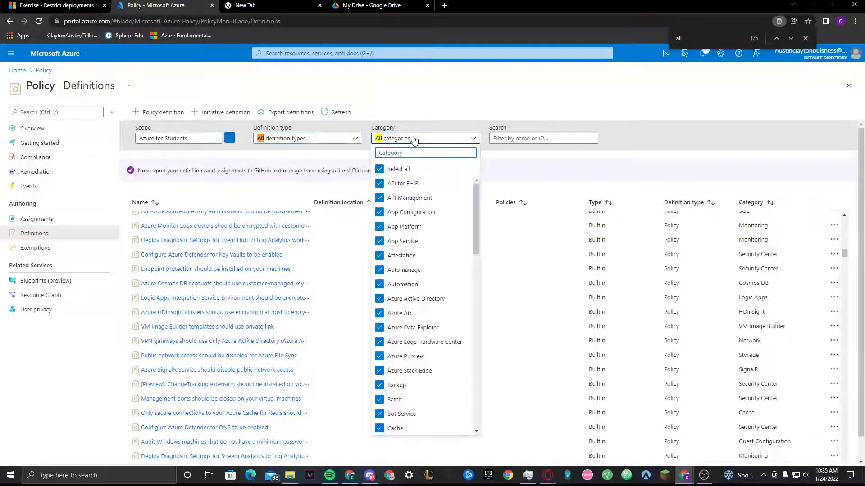
scroll(435, 242, "down", 3)
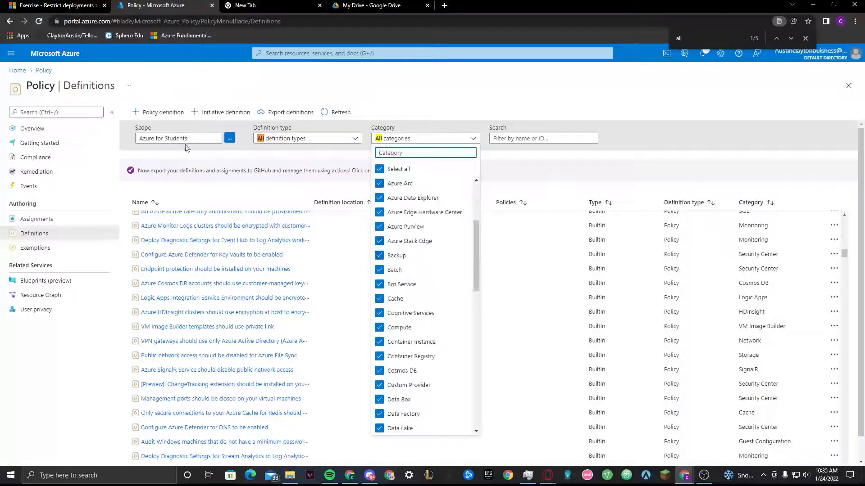
left_click(156, 140)
Look up the required Compute category in the exercise, find "com" among the category filters and exclude Regulatory Compliance
left_click(54, 5)
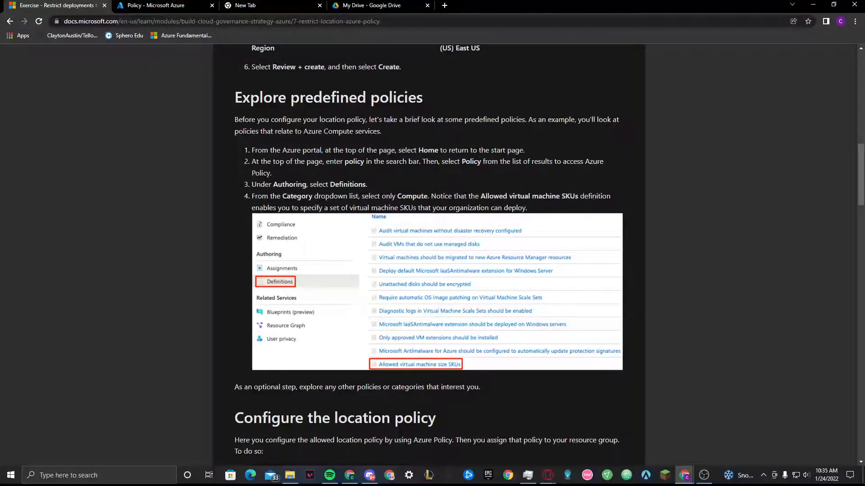
double_click(411, 197)
left_click(154, 5)
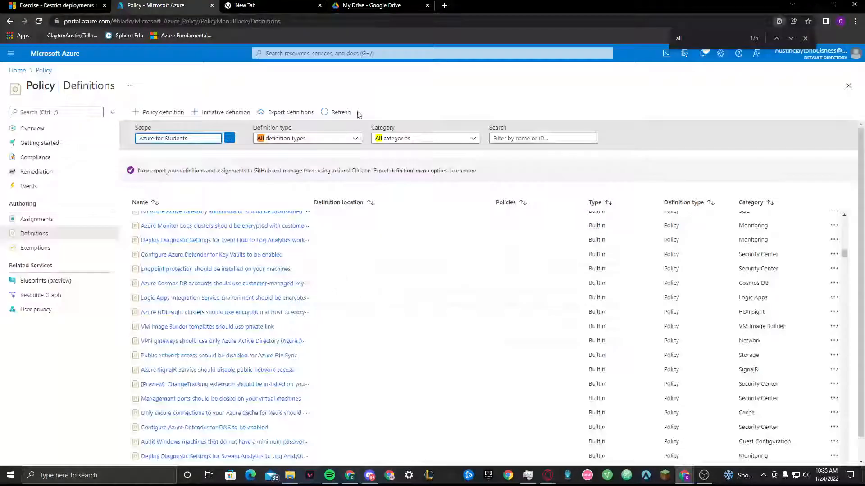
left_click(391, 144)
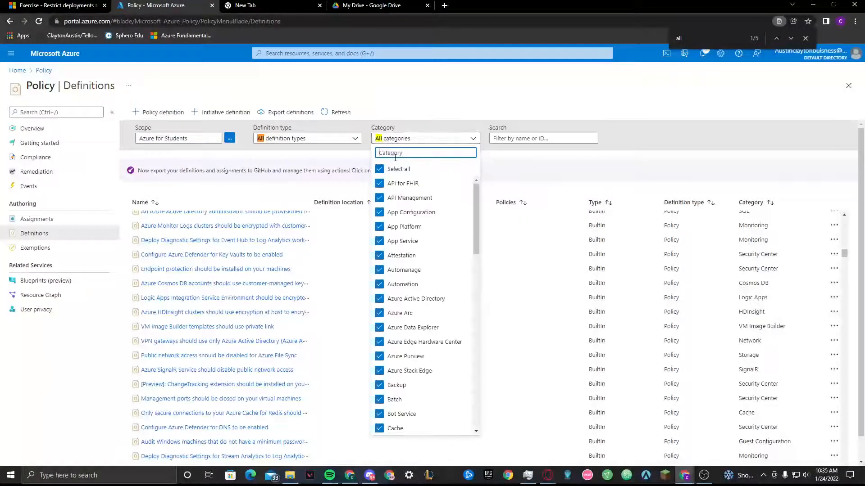
type("com")
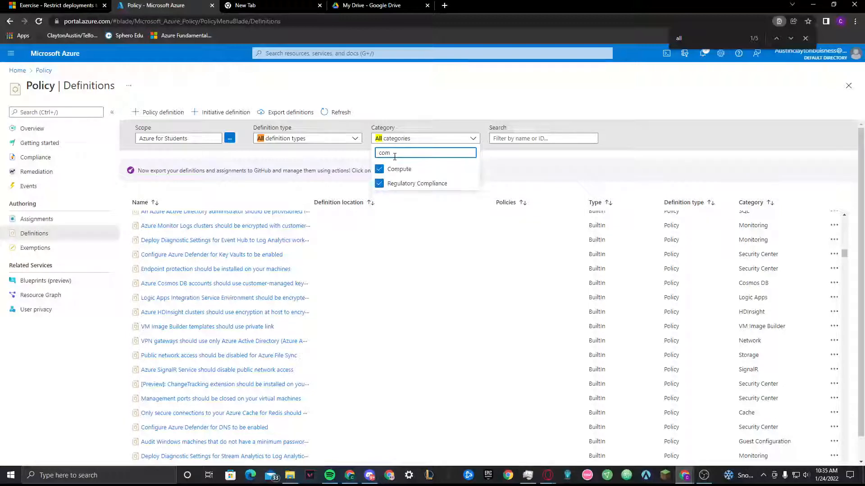
left_click(381, 184)
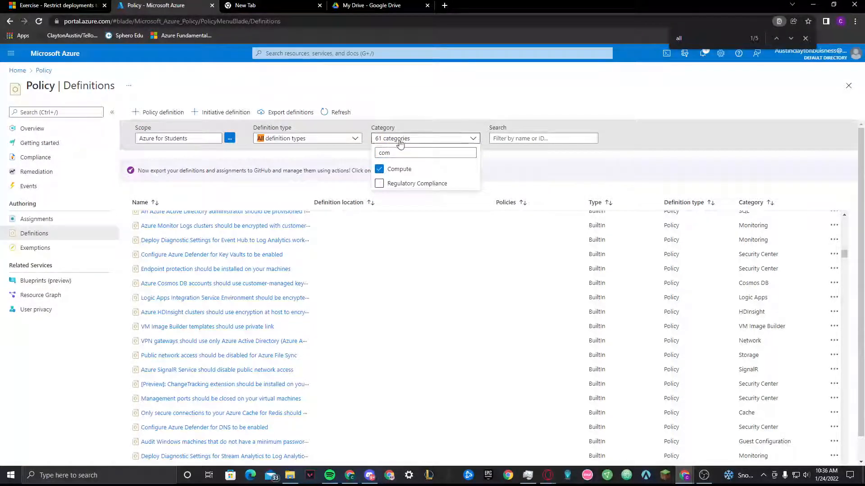
left_click(401, 139)
Clear all selected categories and filter the policy definitions by the Compute category only
left_click(402, 139)
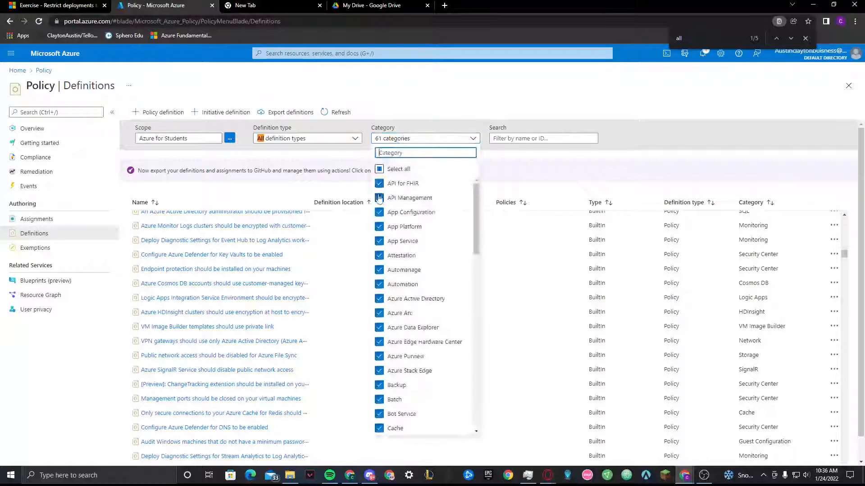
left_click(381, 171)
left_click(381, 171)
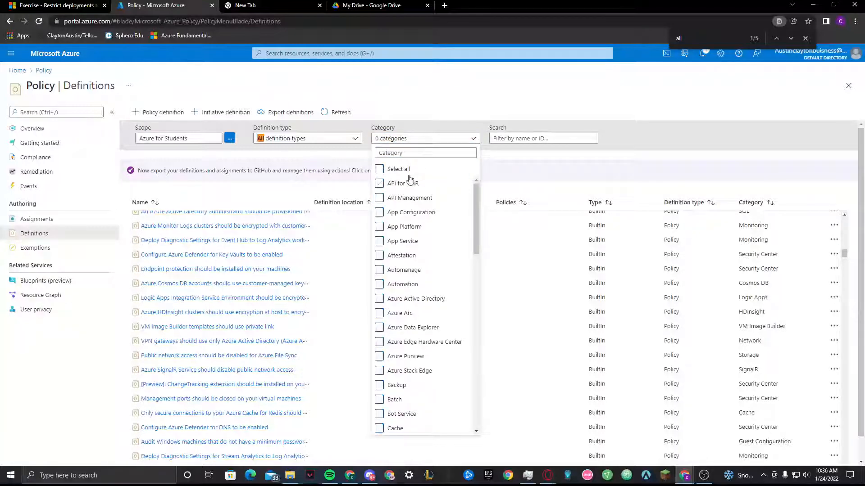
left_click(415, 152)
type("comp")
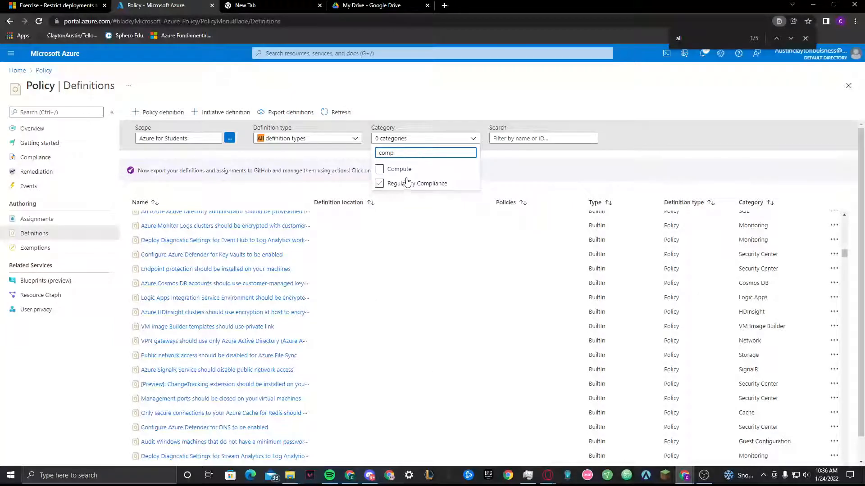
left_click(405, 169)
key("Return")
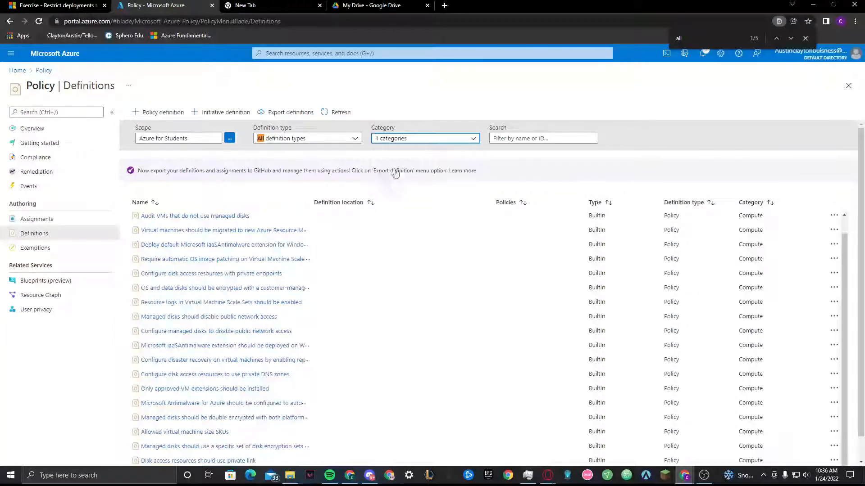
Compare the Compute policy definitions in the portal with the exercise's example, including Allowed virtual machine size SKUs
scroll(201, 263, "down", 1)
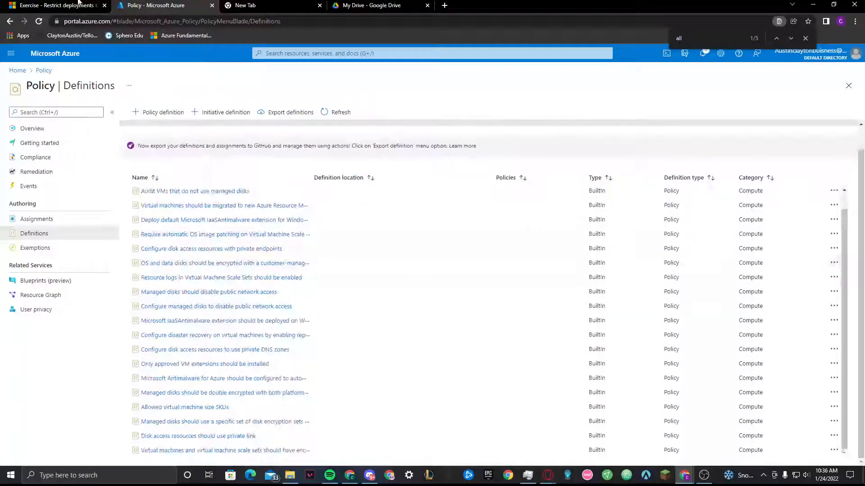
left_click(76, 5)
left_click(223, 183)
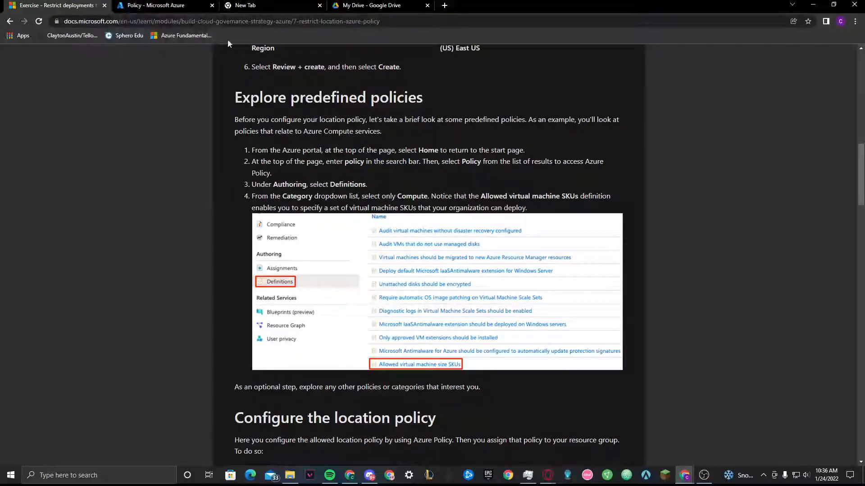
scroll(303, 209, "down", 5)
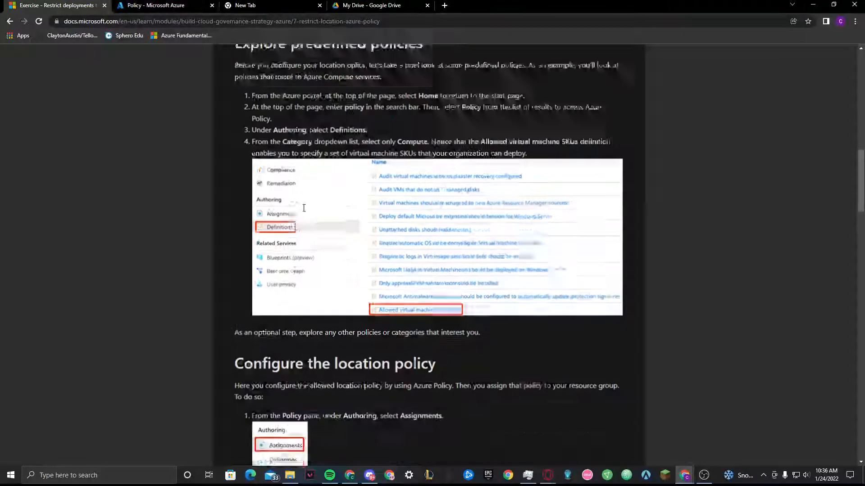
left_click(204, 4)
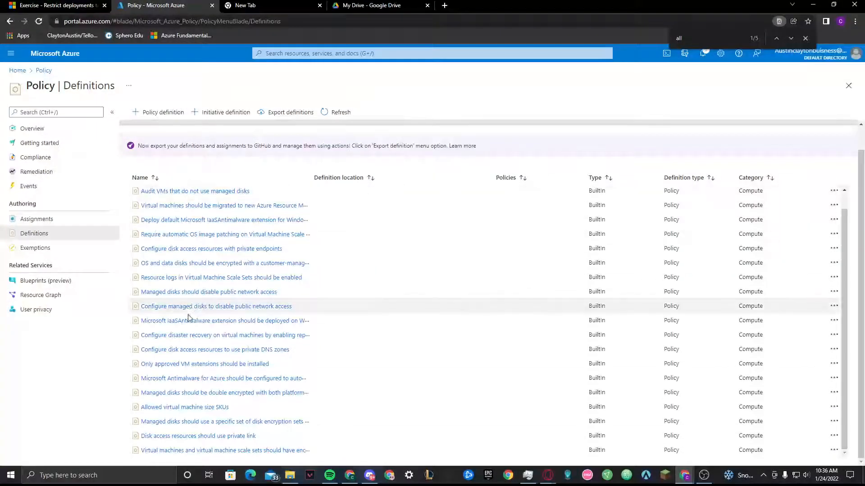
scroll(228, 258, "up", 3)
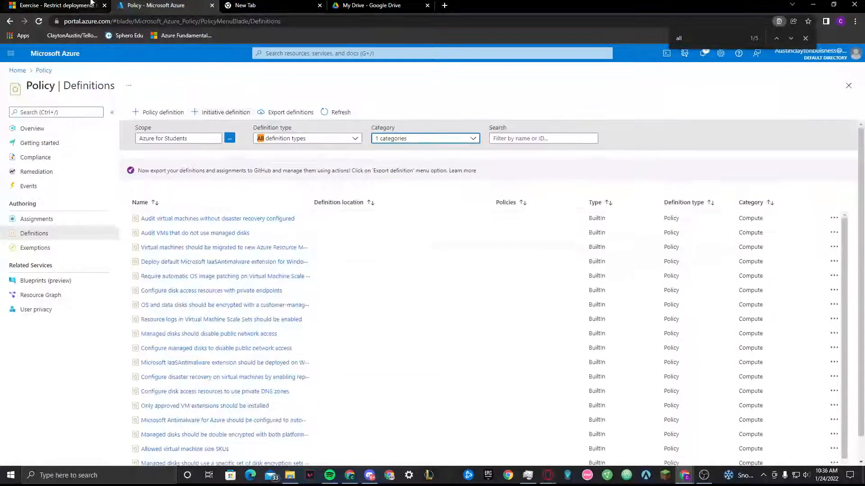
Read the first instruction of the exercise's Configure the location policy section and open the policy Assignments in the Azure portal
key("ctrl+1")
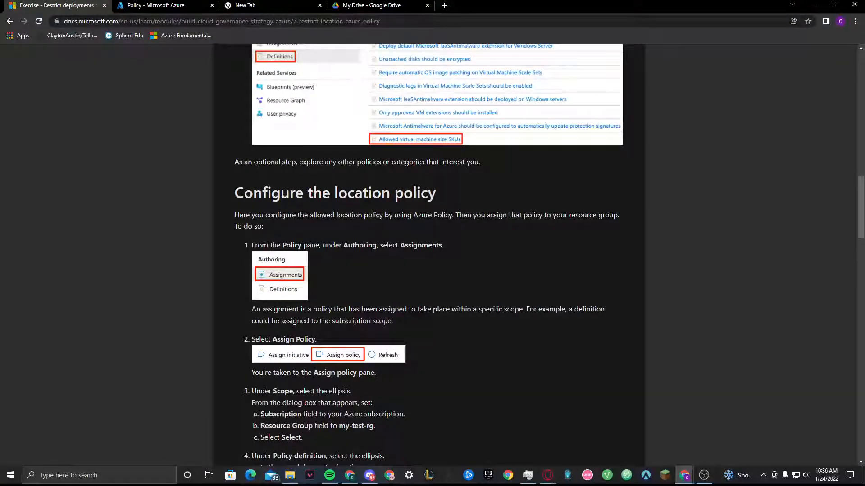
left_click_drag(287, 245, 376, 245)
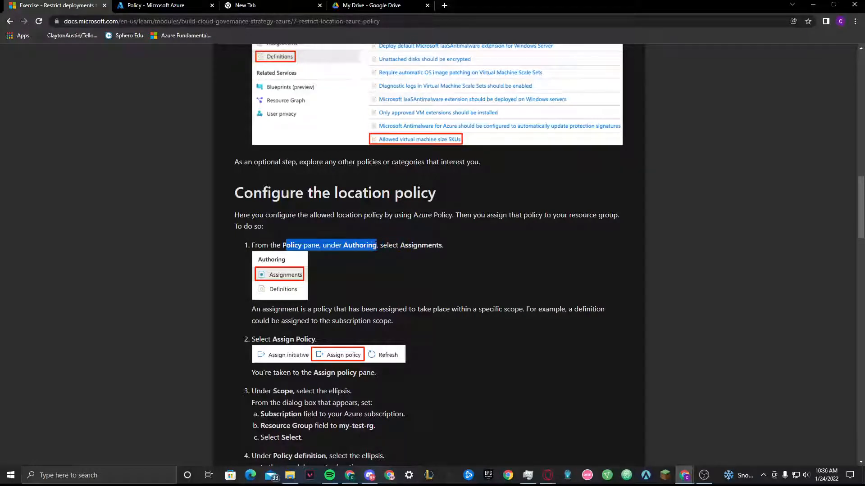
left_click(376, 246)
left_click_drag(250, 246, 439, 245)
left_click(135, 4)
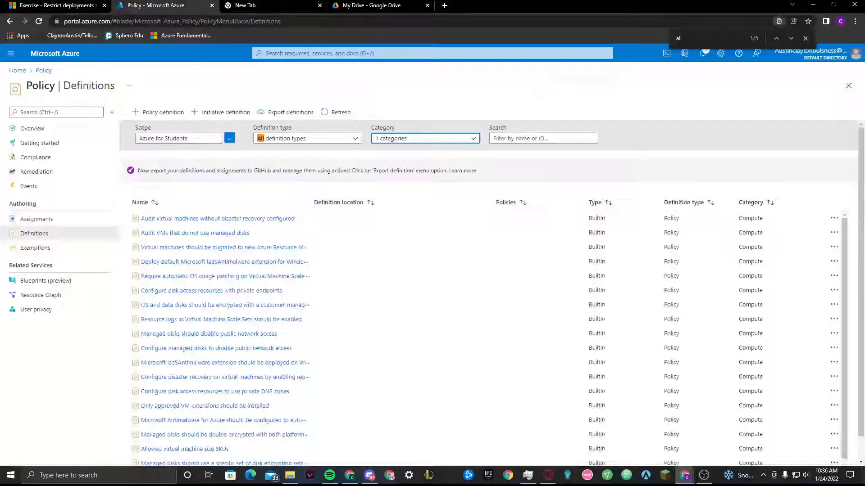
left_click(47, 224)
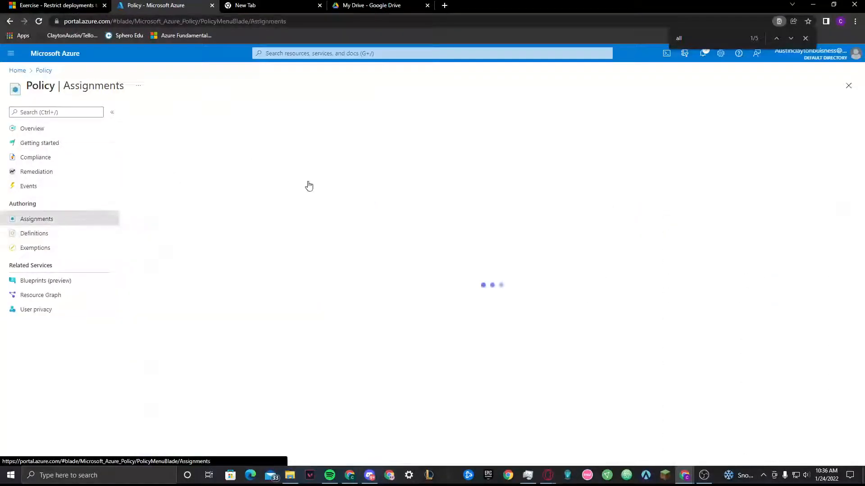
Return to the exercise and read its explanation of what a policy assignment is
left_click(68, 5)
left_click(347, 255)
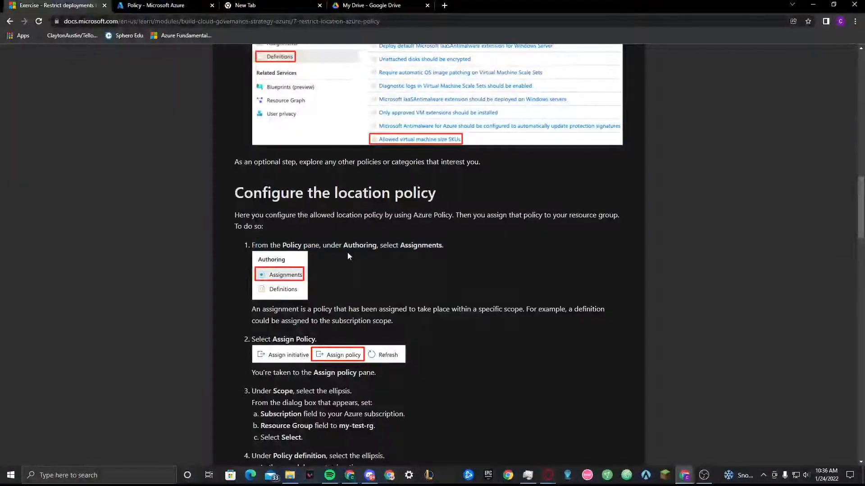
scroll(347, 252, "down", 3)
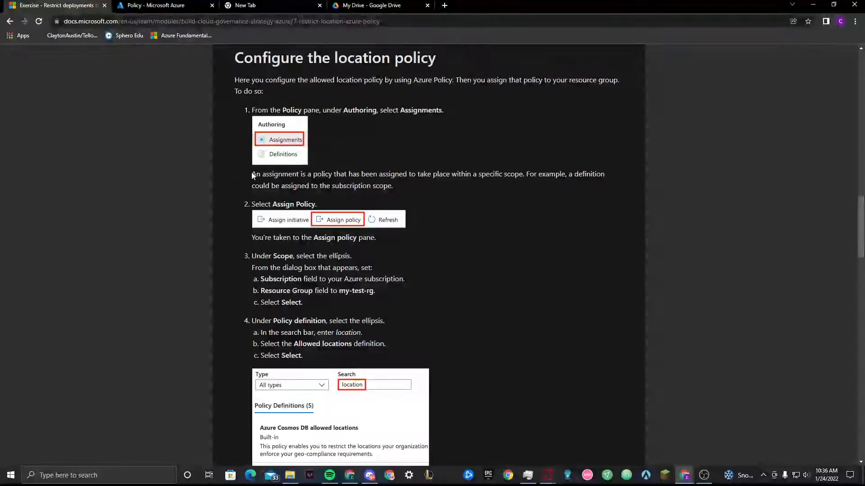
left_click_drag(253, 174, 383, 186)
left_click(499, 174)
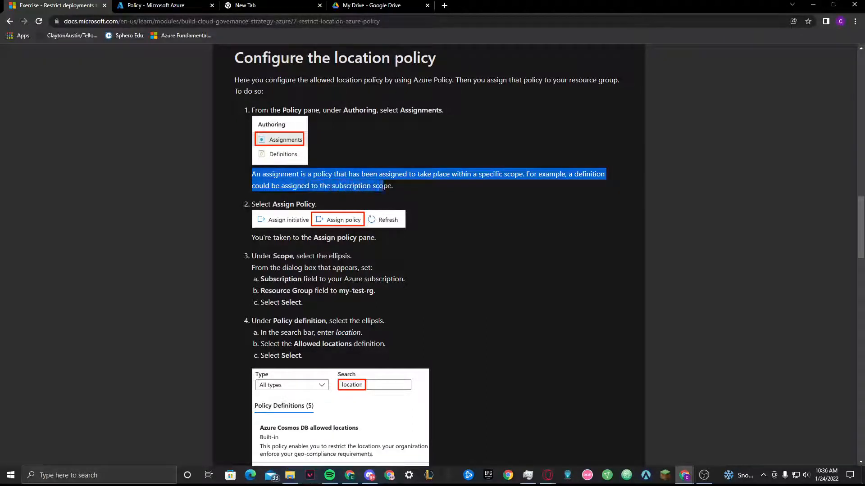
Read the exercise's Assign Policy instruction and start a new policy assignment from the Assignments page in the Azure portal
left_click(404, 186)
scroll(229, 217, "down", 2)
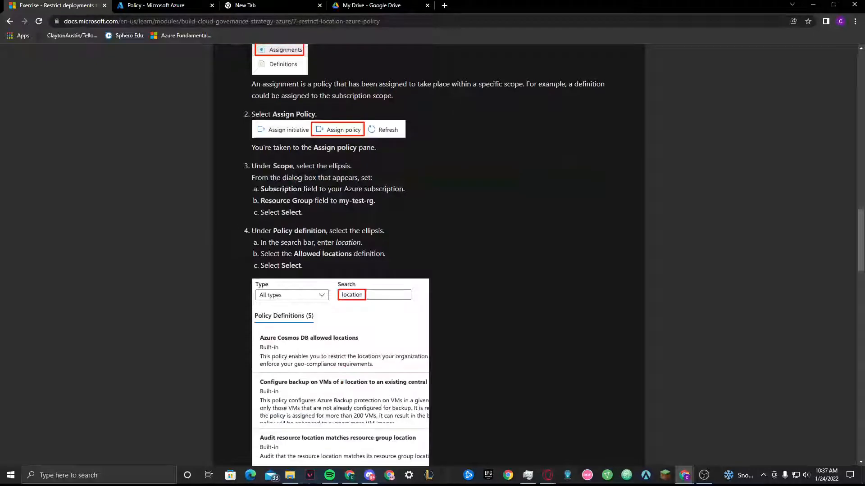
left_click_drag(272, 114, 321, 115)
left_click(154, 5)
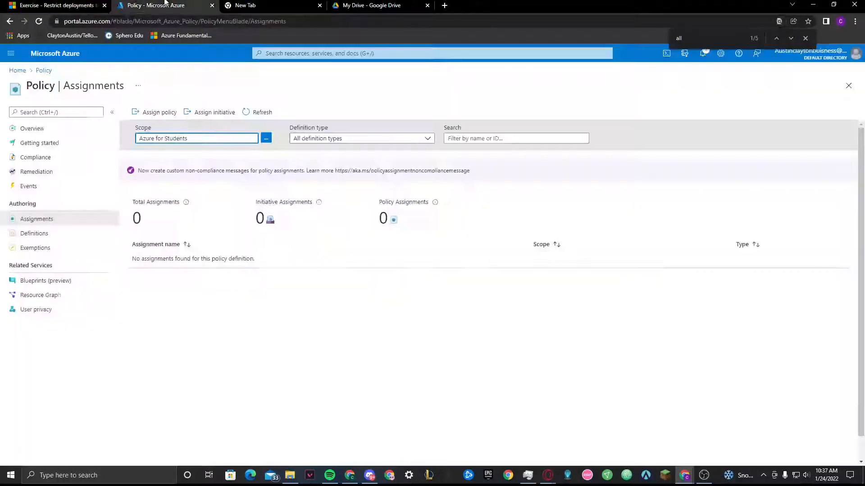
left_click(163, 112)
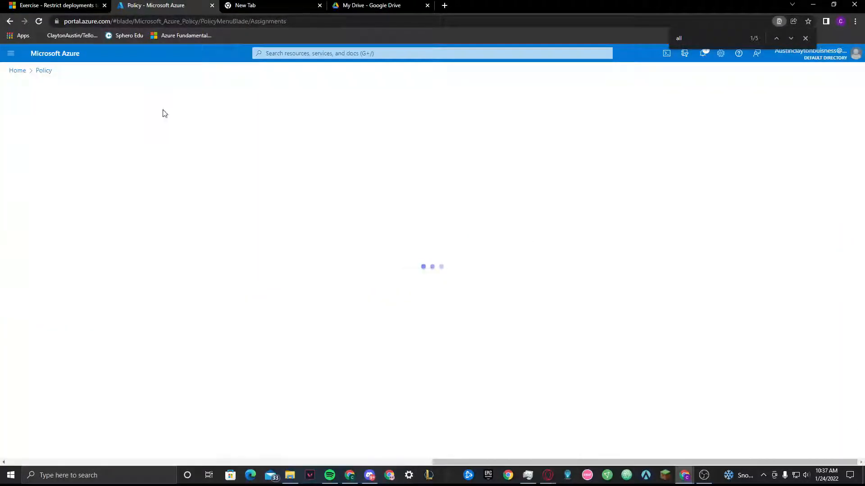
Read the exercise's instruction about the Assign policy pane and its Scope, and open the scope selection in the Azure portal
left_click(45, 3)
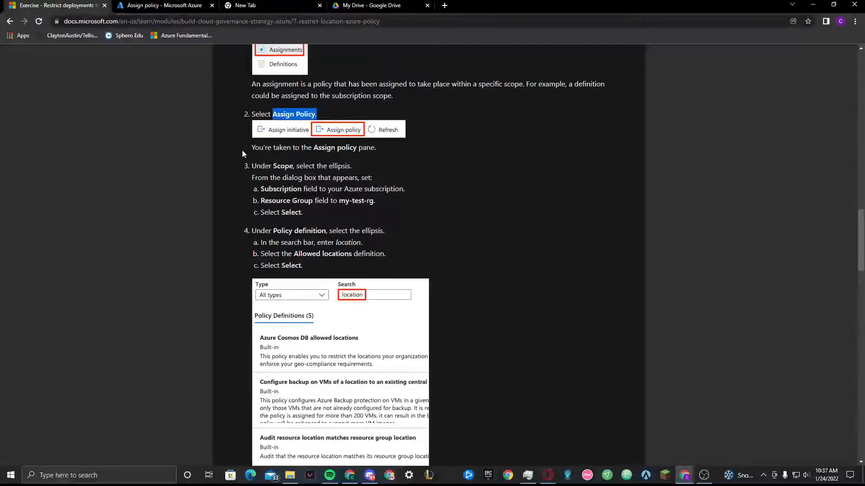
left_click_drag(242, 153, 389, 153)
left_click(388, 153)
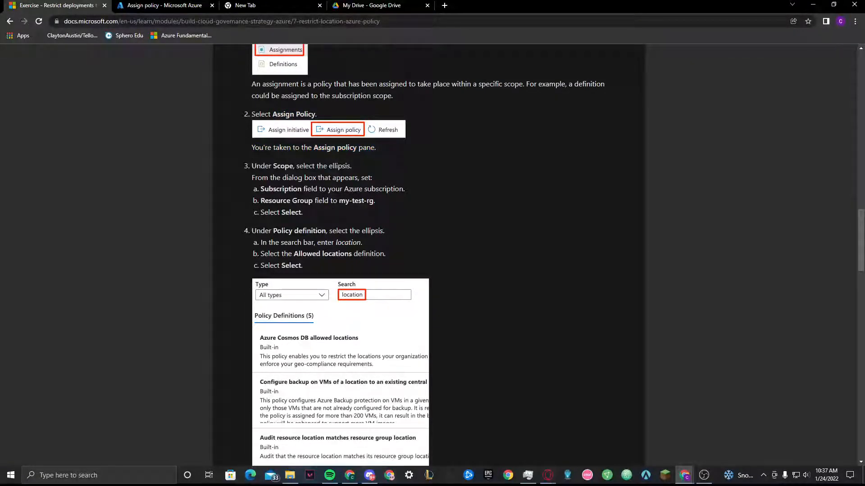
left_click(161, 3)
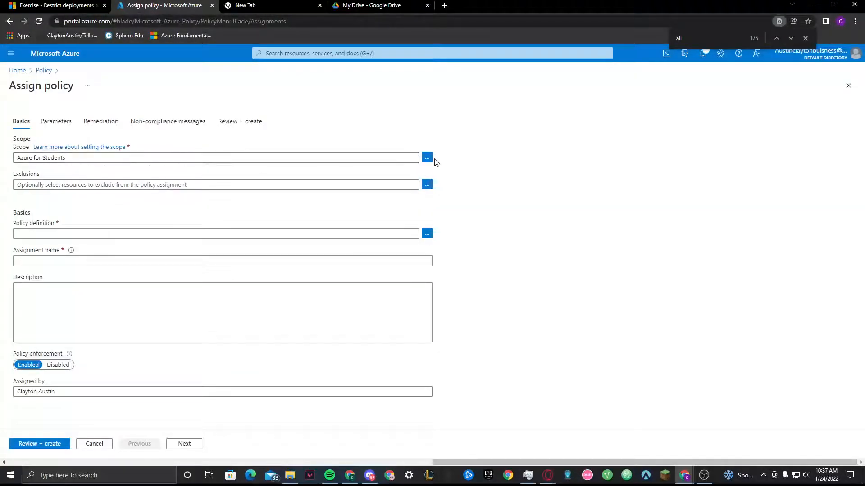
left_click(428, 159)
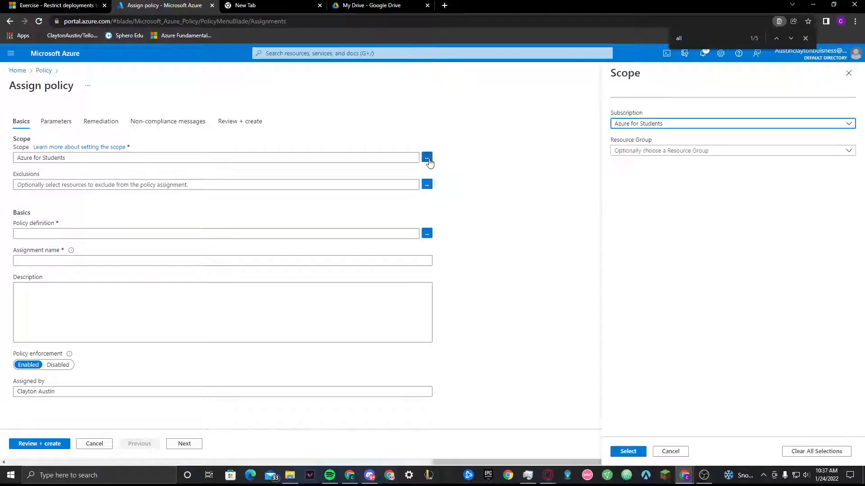
Look up the required resource group in the exercise and set the assignment's scope to my-test-rg under the Azure for Students subscription
left_click(56, 5)
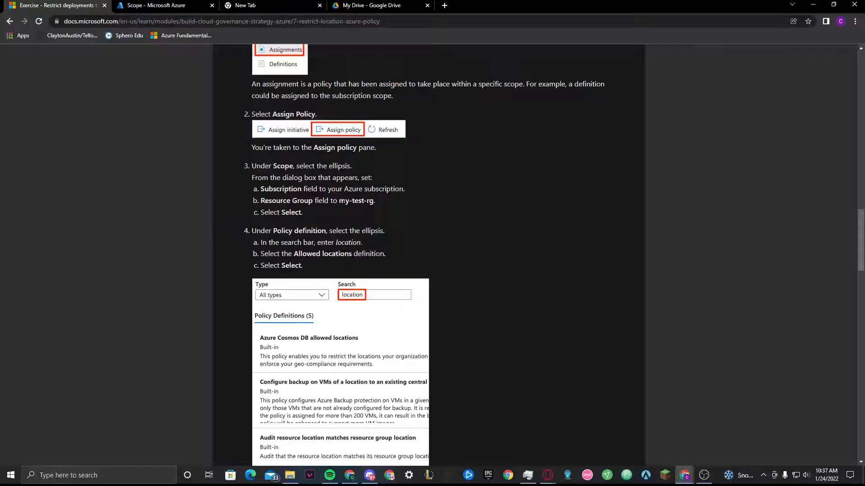
triple_click(344, 201)
left_click(385, 200)
left_click_drag(376, 201, 346, 201)
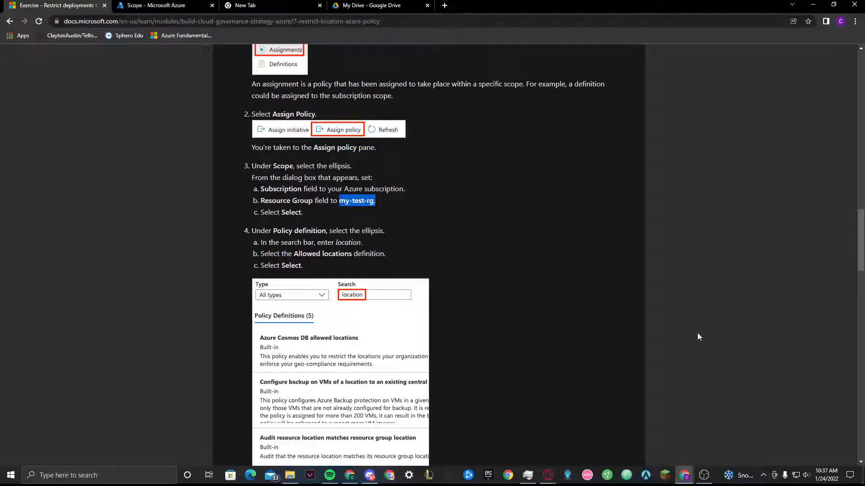
left_click(155, 5)
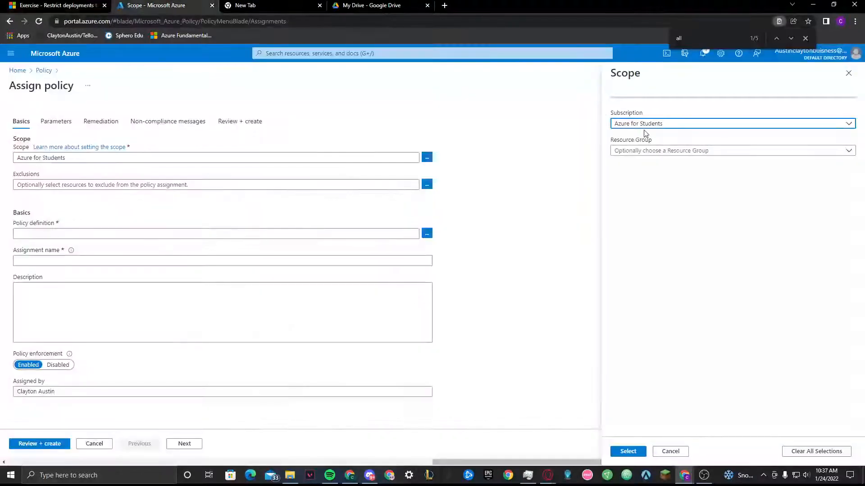
left_click(650, 150)
left_click(647, 182)
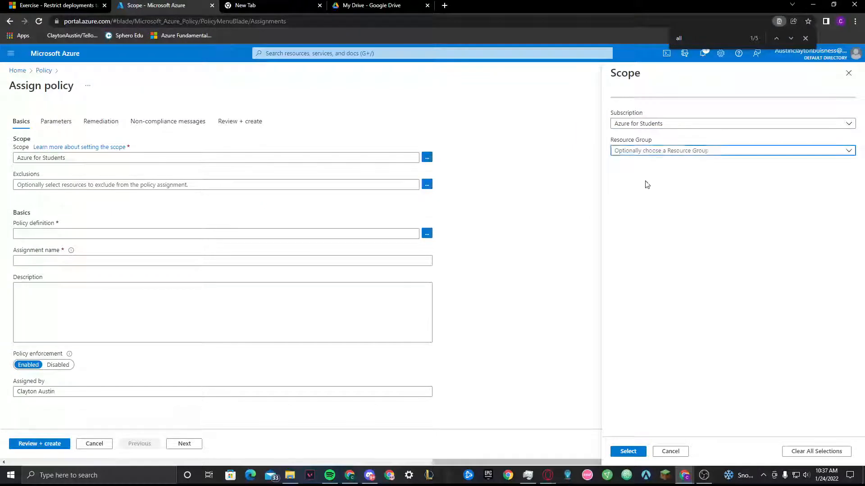
left_click(629, 452)
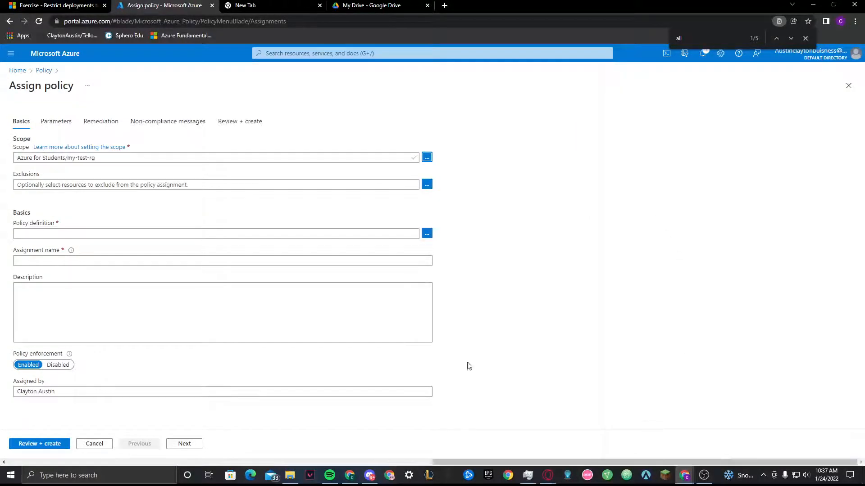
Read the exercise's Policy definition instructions and open the available policy definitions for the assignment in the Azure portal
left_click(28, 4)
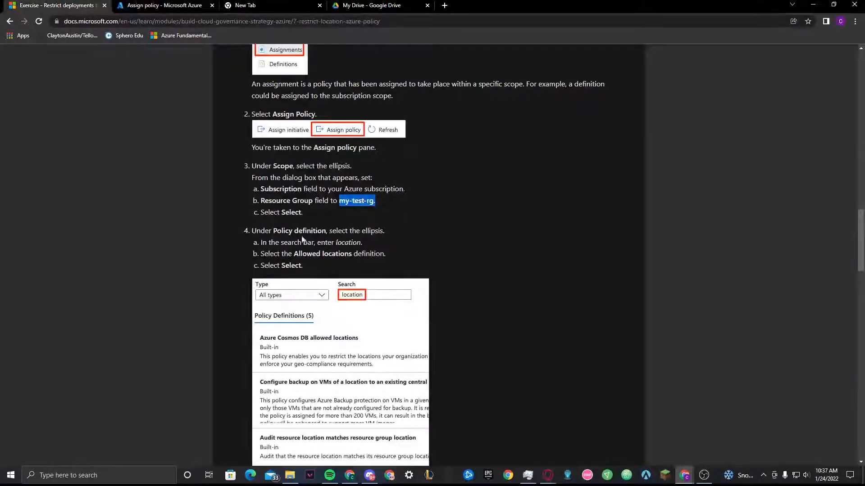
scroll(236, 236, "down", 5)
scroll(225, 224, "up", 2)
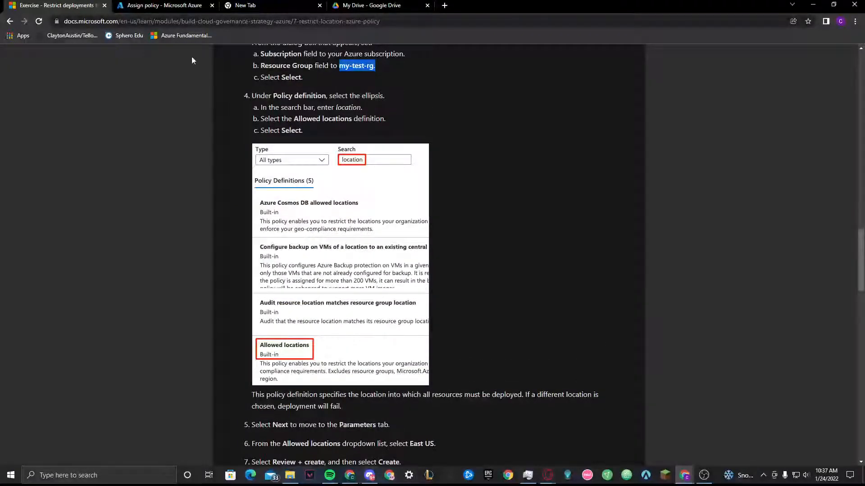
left_click(189, 6)
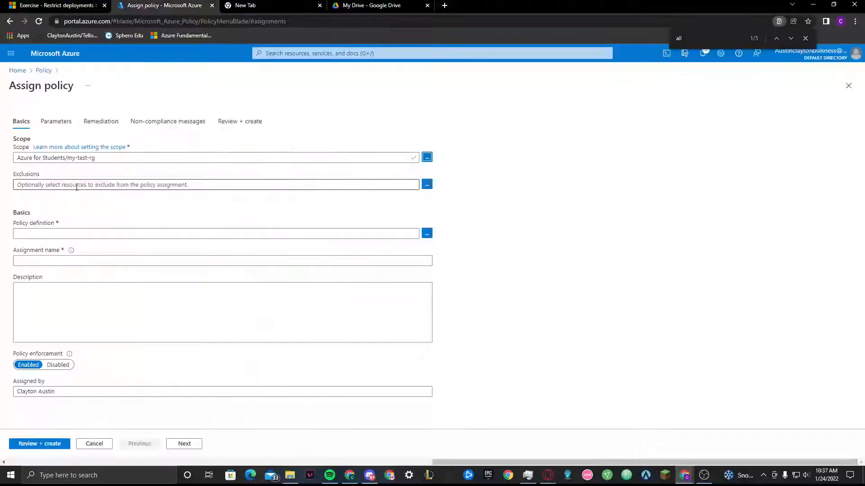
left_click(47, 4)
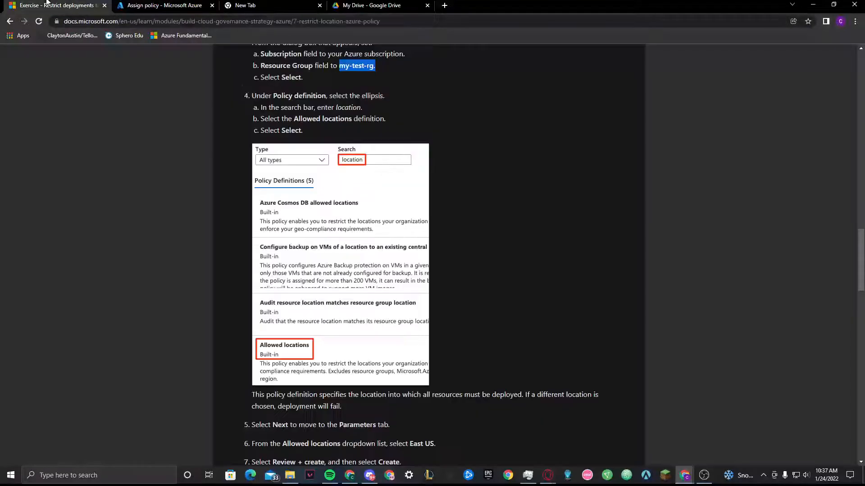
left_click(112, 4)
left_click(427, 234)
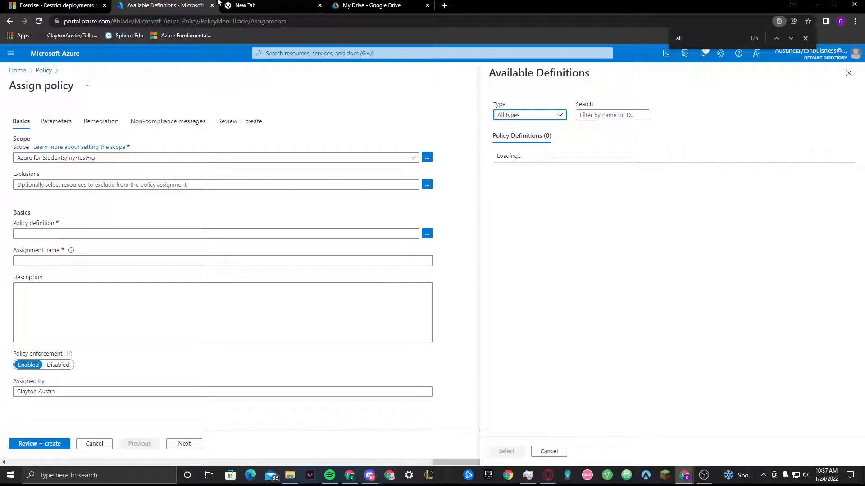
Following the exercise, search the available definitions for "location" and choose Allowed locations as the assignment's policy definition
left_click(23, 7)
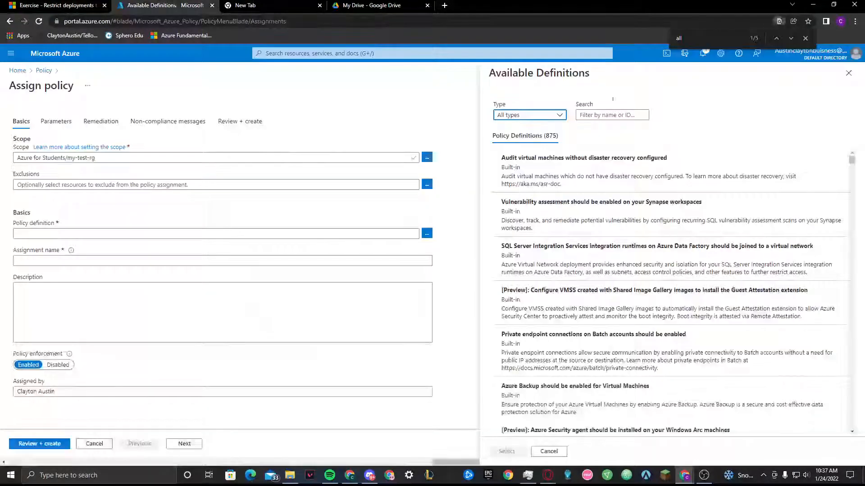
left_click(162, 6)
left_click(624, 116)
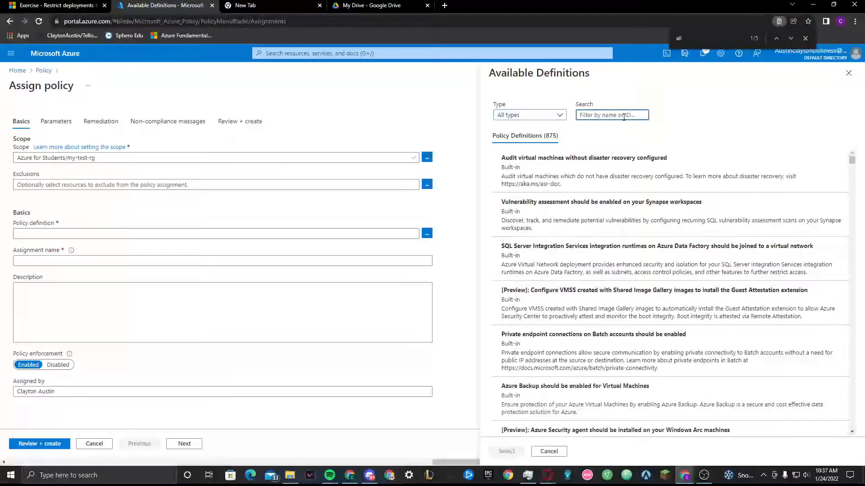
type("locatio")
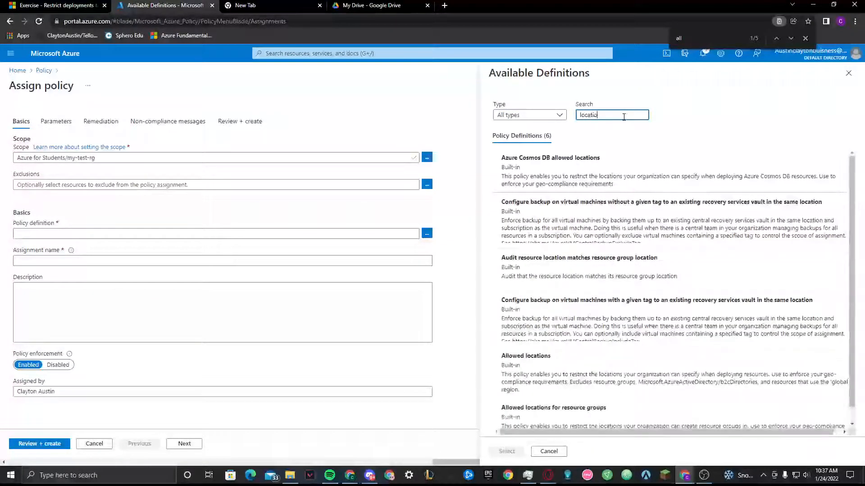
type("n")
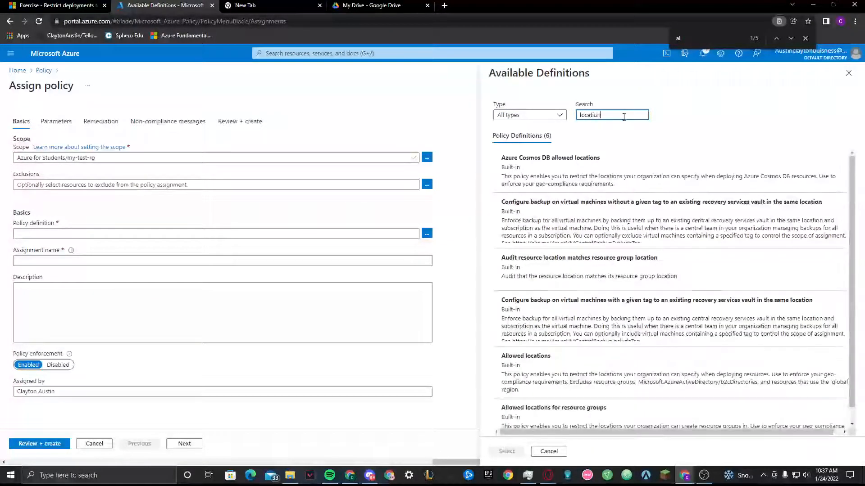
left_click(54, 3)
left_click(162, 6)
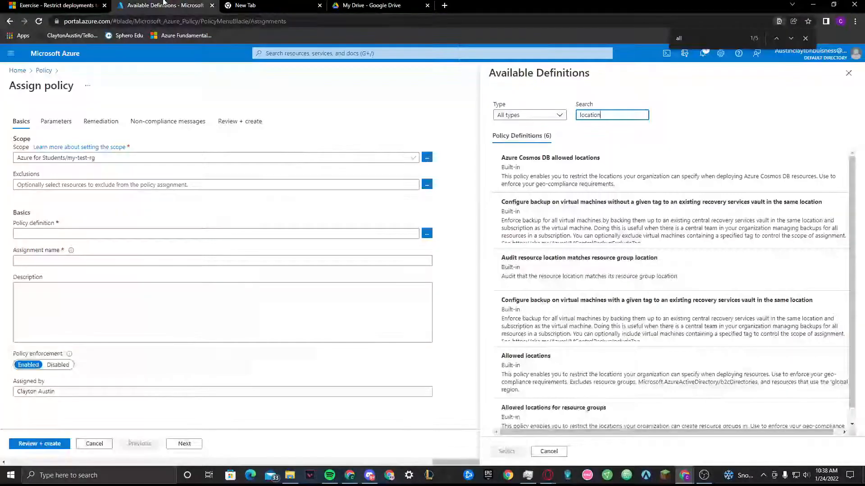
left_click(547, 356)
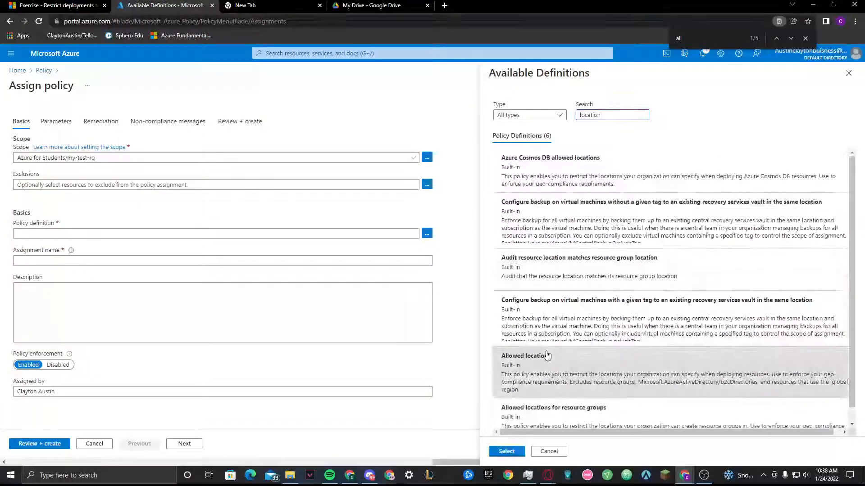
left_click(513, 452)
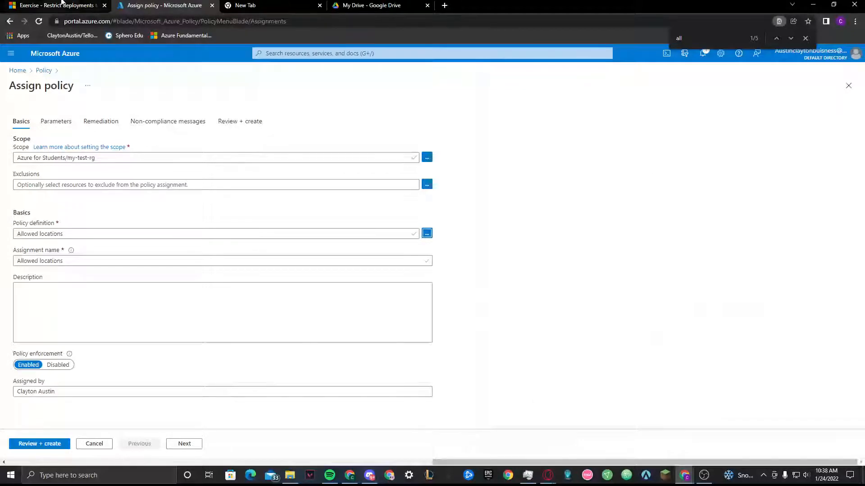
Read the exercise's next instructions and open the Parameters settings of the policy assignment
left_click(57, 6)
scroll(197, 198, "down", 3)
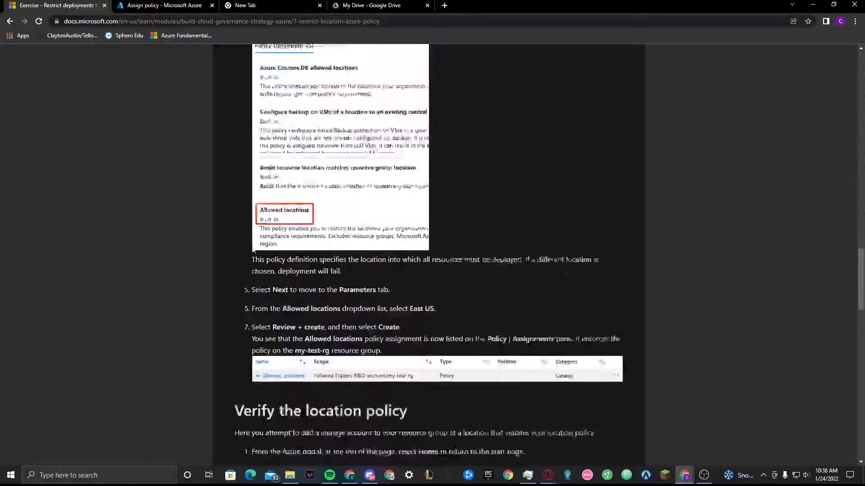
left_click(165, 5)
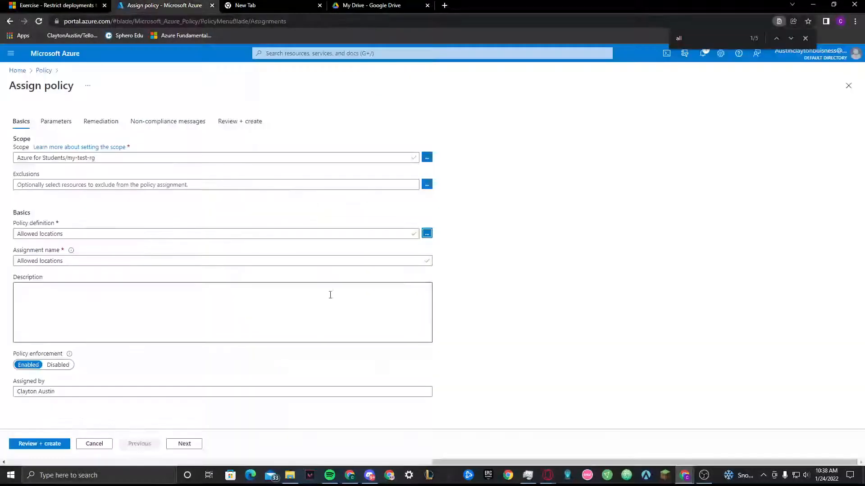
left_click(60, 122)
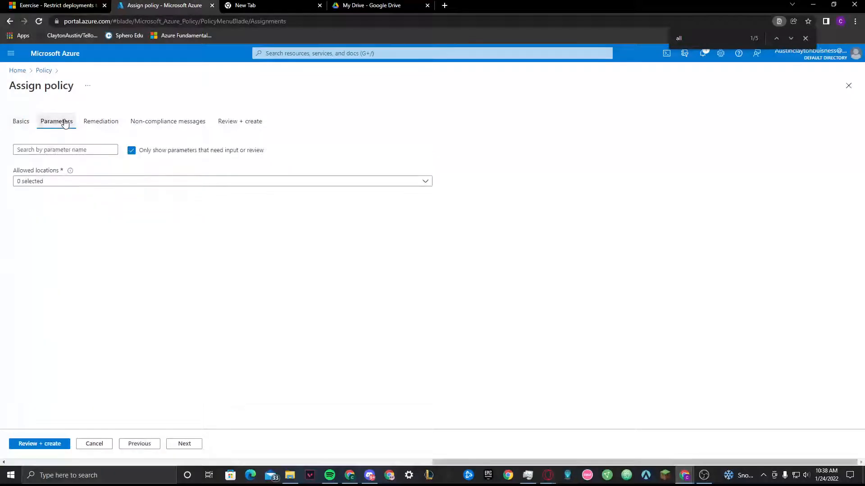
Check the exercise for the required region and select East US (Stage) in the Allowed locations parameter
left_click(57, 5)
scroll(284, 151, "down", 2)
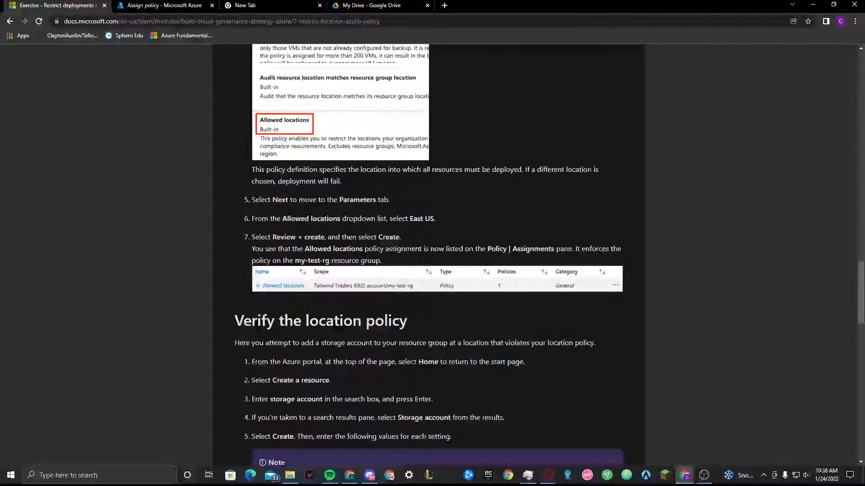
left_click(200, 6)
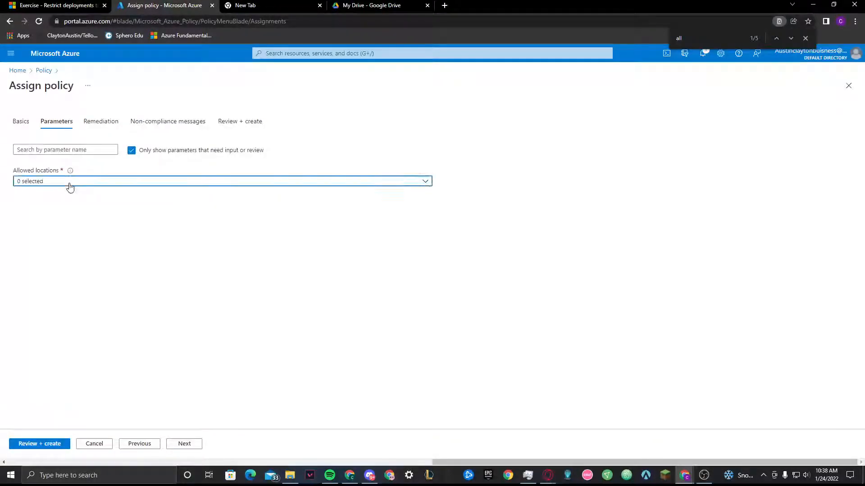
left_click(69, 181)
left_click(49, 6)
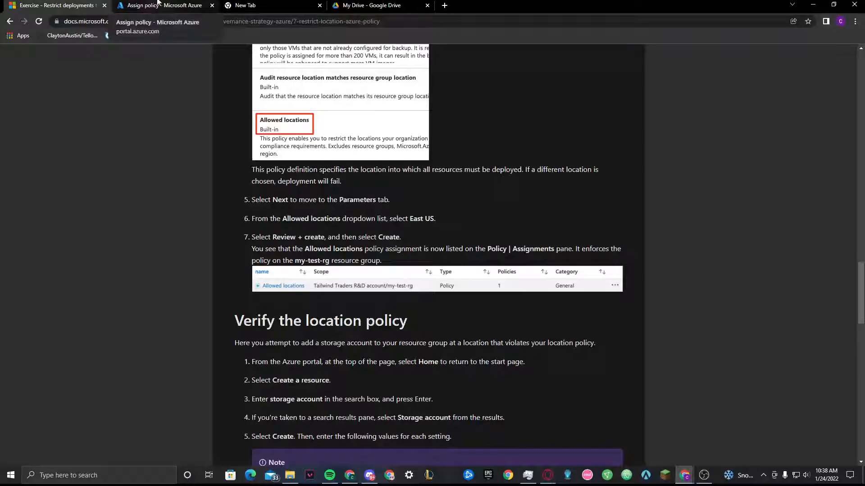
left_click(157, 3)
scroll(93, 256, "down", 2)
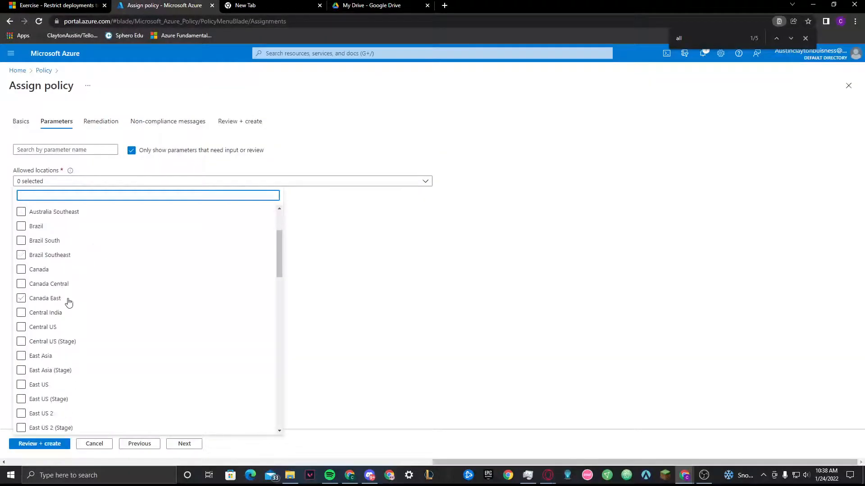
scroll(45, 356, "down", 2)
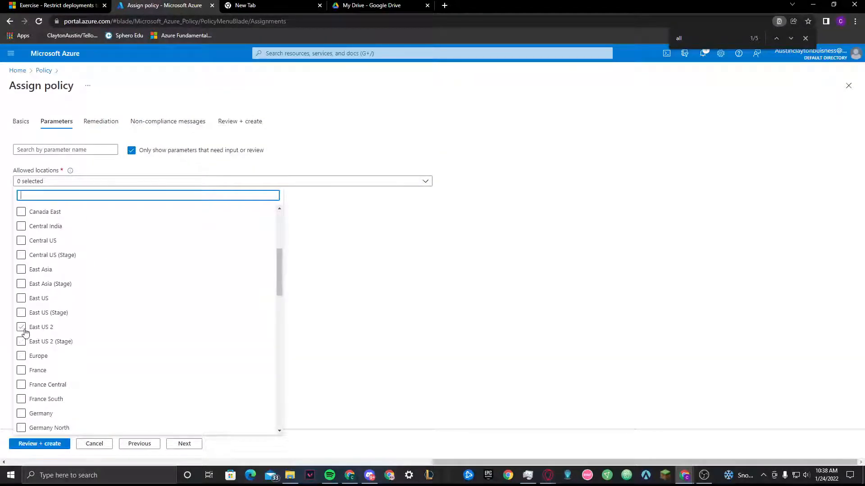
left_click(21, 313)
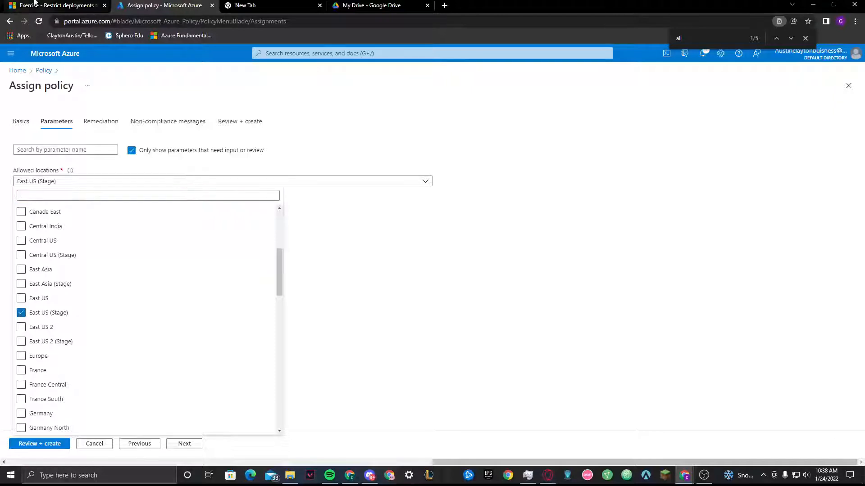
Recheck the required region, replace East US (Stage) with East US in the allowed locations, and return to the exercise
left_click(55, 5)
left_click(150, 5)
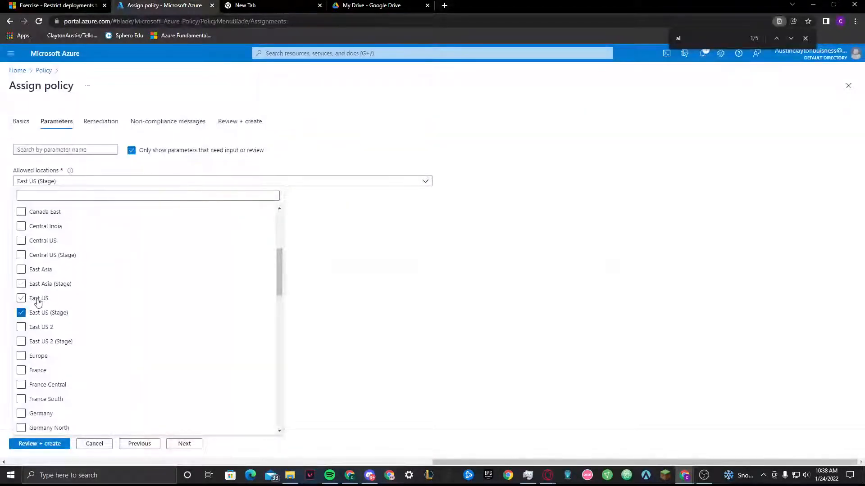
left_click(23, 298)
left_click(21, 314)
left_click(38, 3)
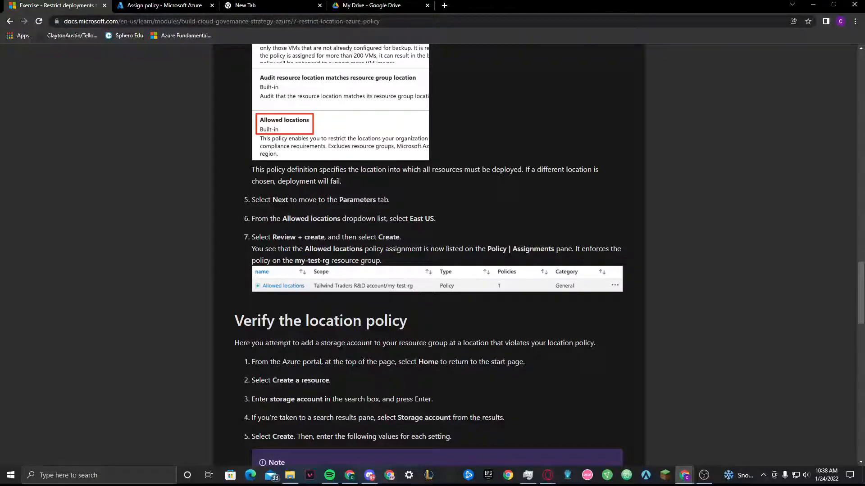
Review and create the Allowed locations policy assignment for the my-test-rg resource group
left_click(162, 6)
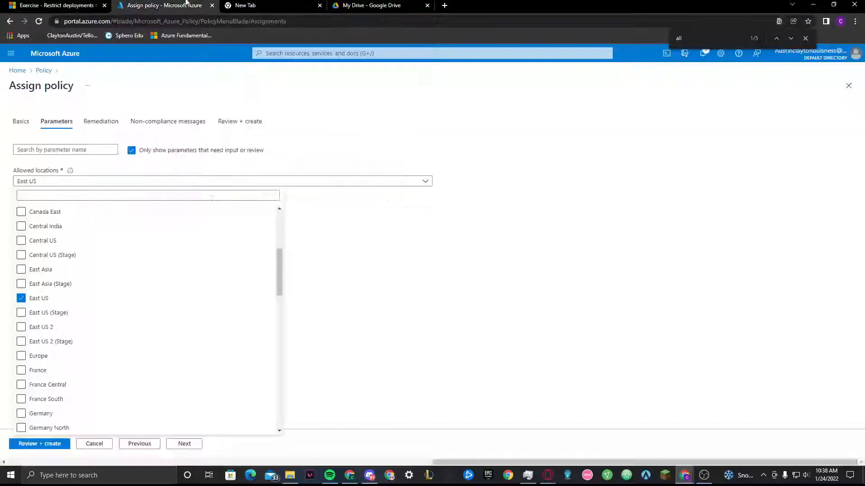
left_click(58, 445)
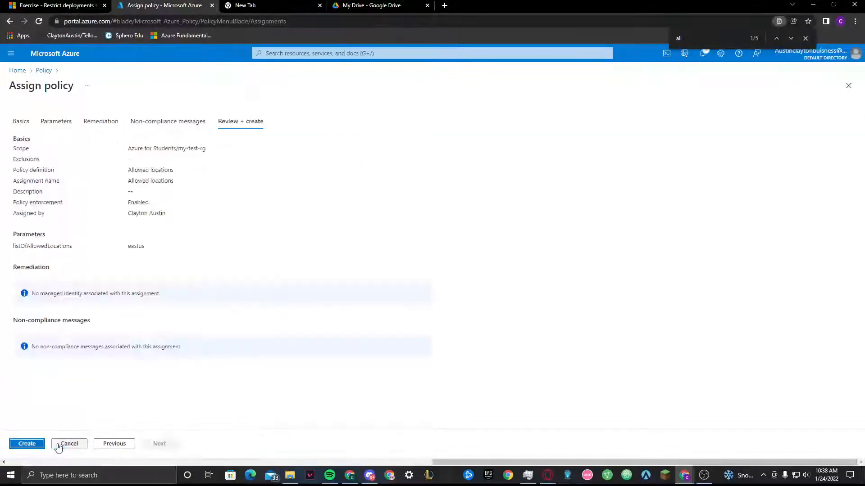
left_click(34, 445)
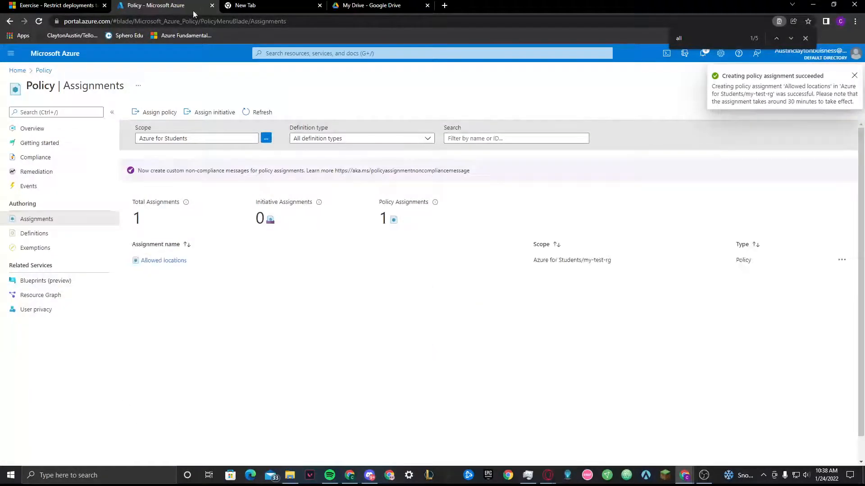
Read the exercise's location policy verification instructions and open the Create a resource page from the Azure portal home
left_click(57, 6)
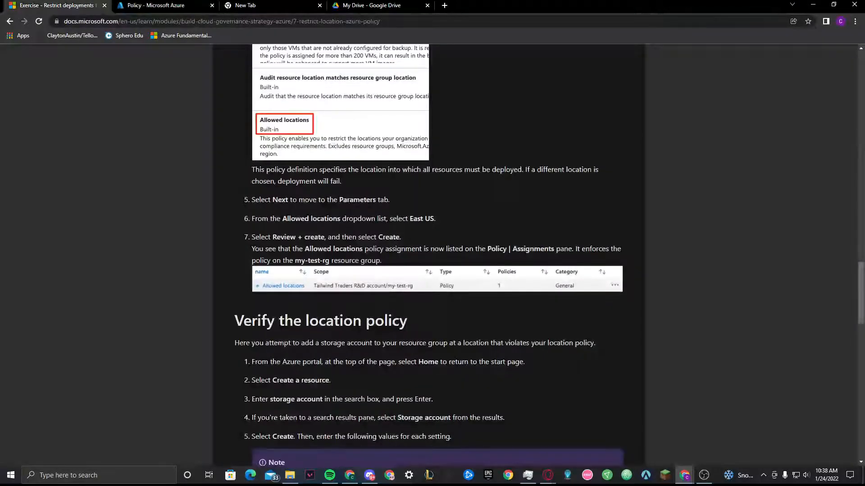
scroll(298, 231, "down", 6)
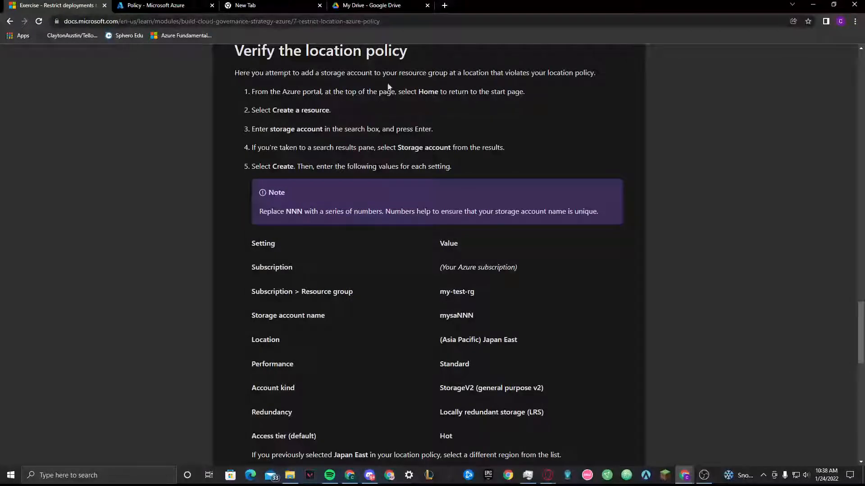
left_click(155, 5)
left_click(17, 71)
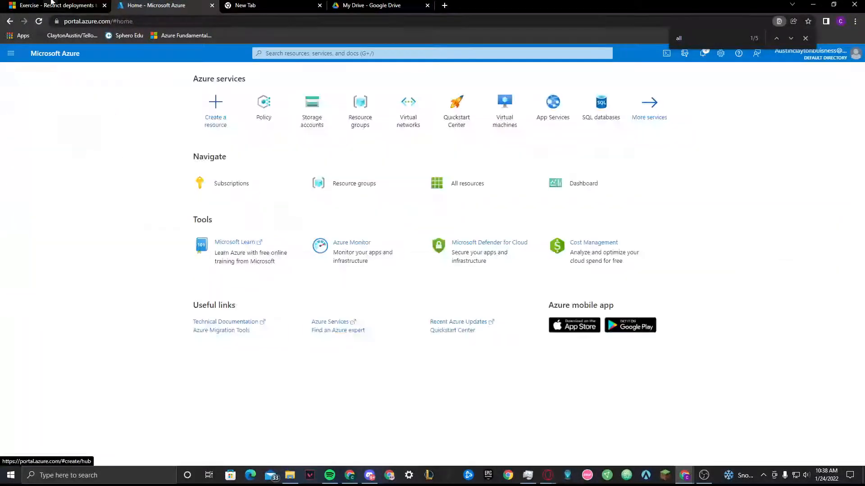
left_click(52, 6)
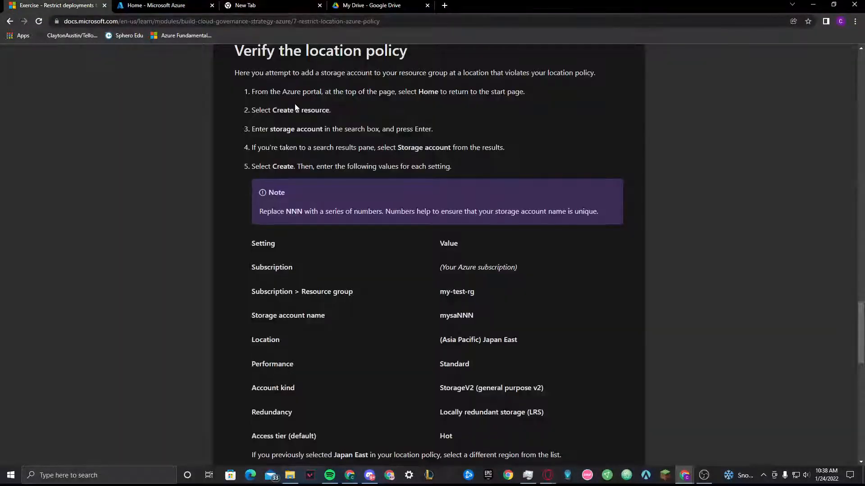
left_click(156, 6)
Copy the term "storage account" from the exercise and search the Azure services and marketplace for it
left_click(52, 3)
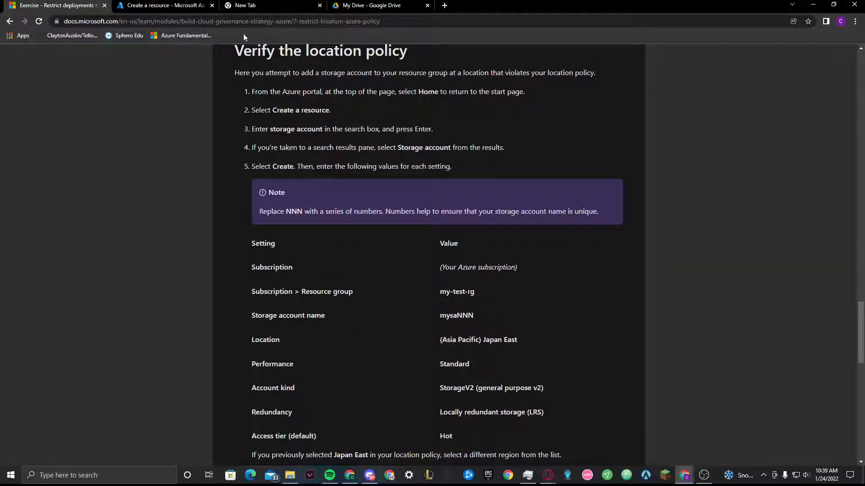
left_click(164, 6)
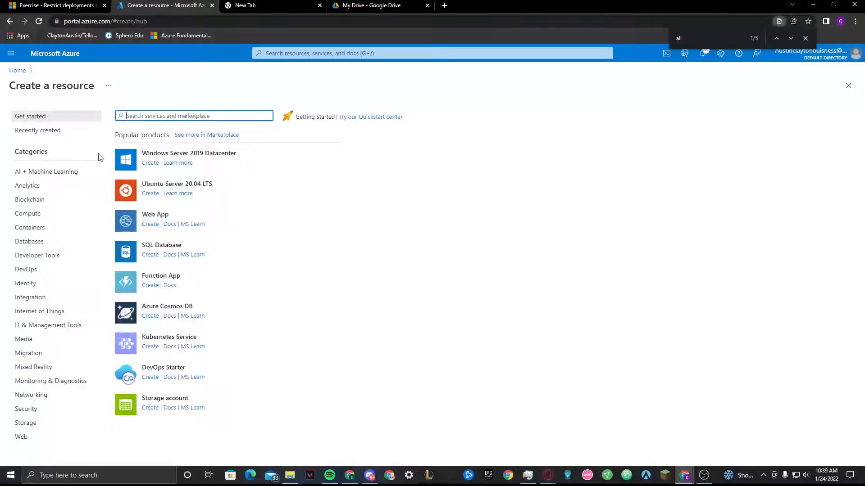
left_click(92, 5)
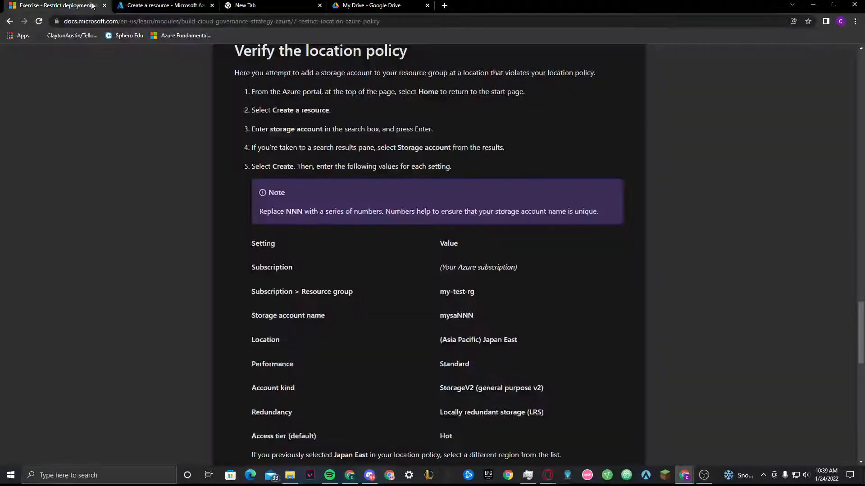
left_click_drag(273, 128, 322, 130)
key("ctrl+c")
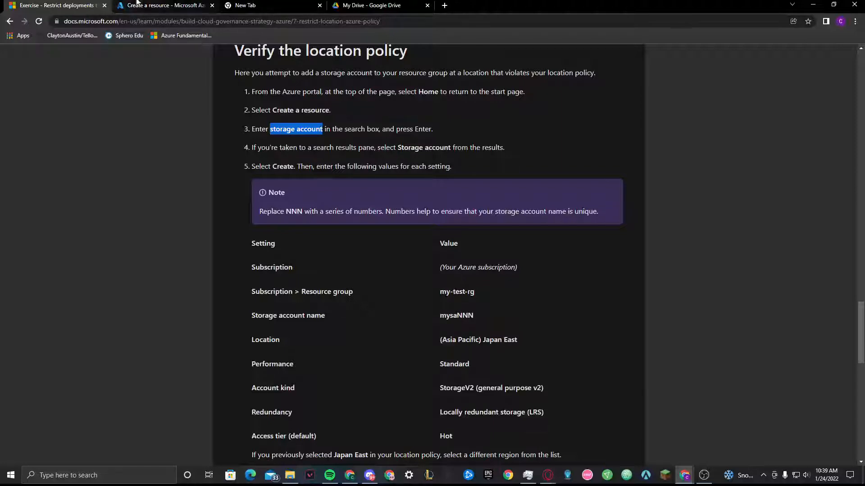
left_click(165, 5)
key("ctrl+v")
key("Return")
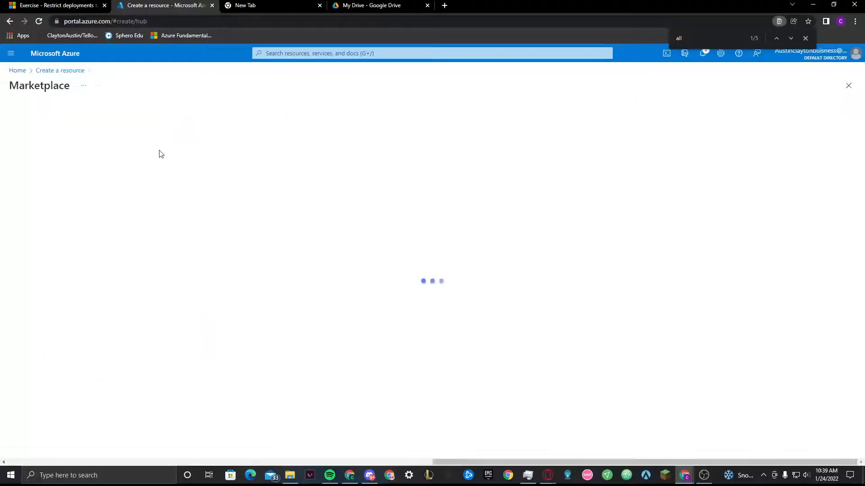
Check the exercise's next instructions, then open Microsoft's Storage account offering and start creating one
left_click(56, 6)
left_click(270, 158)
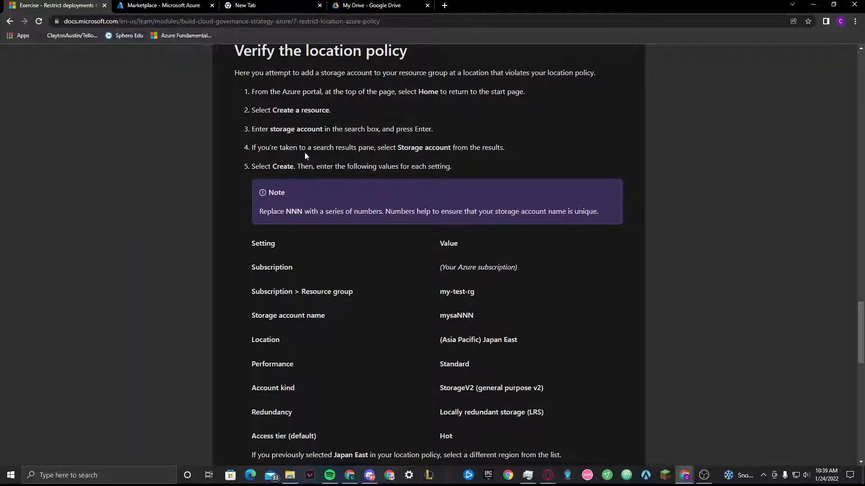
scroll(324, 158, "down", 3)
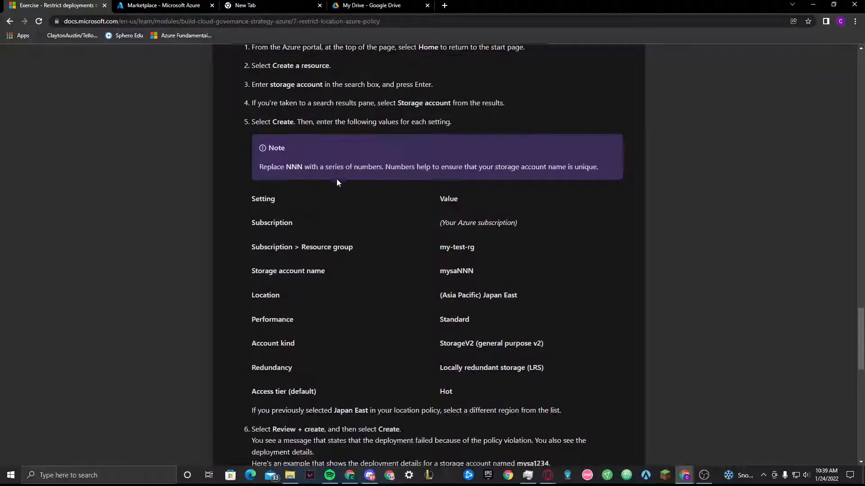
left_click(164, 6)
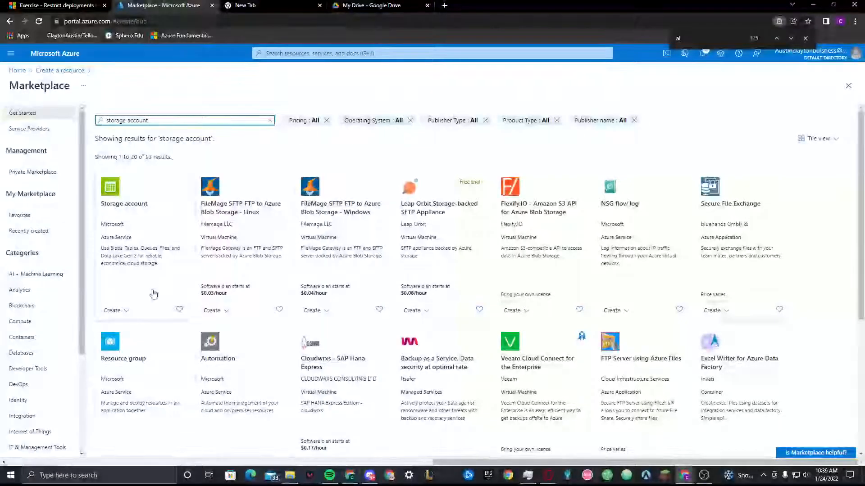
left_click(71, 5)
scroll(405, 246, "up", 4)
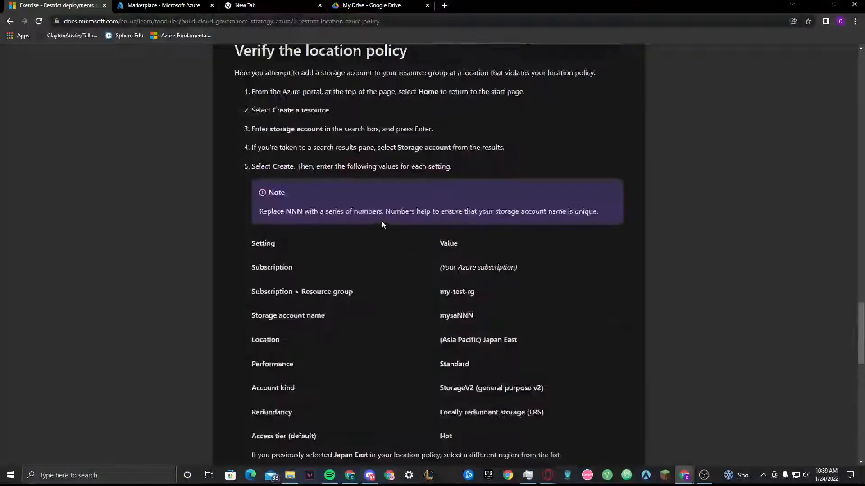
scroll(381, 221, "down", 4)
left_click(164, 6)
left_click(154, 244)
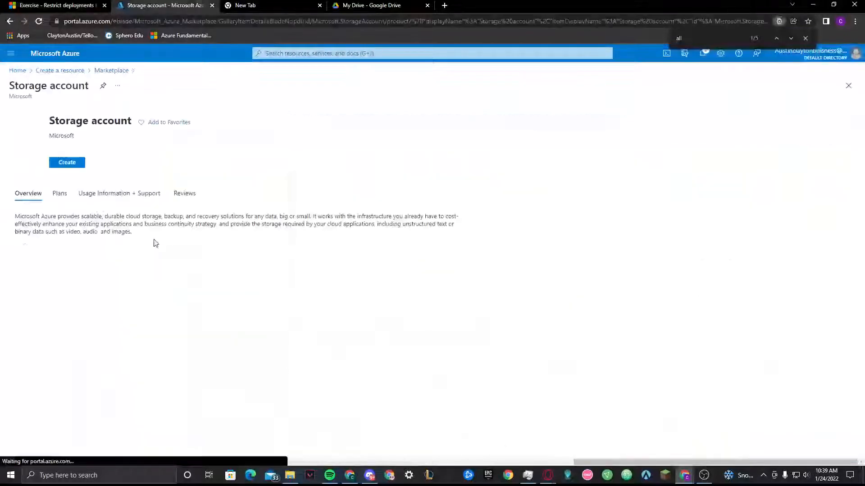
left_click(65, 175)
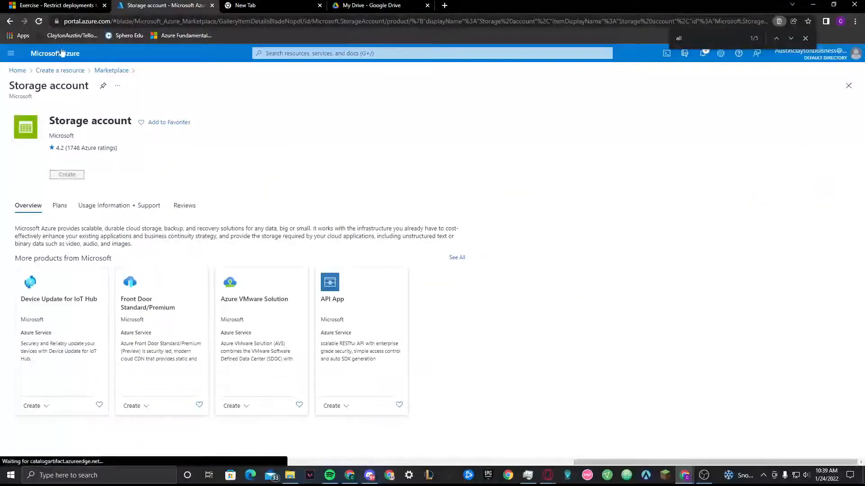
Look up the required resource group in the exercise and compare it with the storage account's project details
left_click(46, 5)
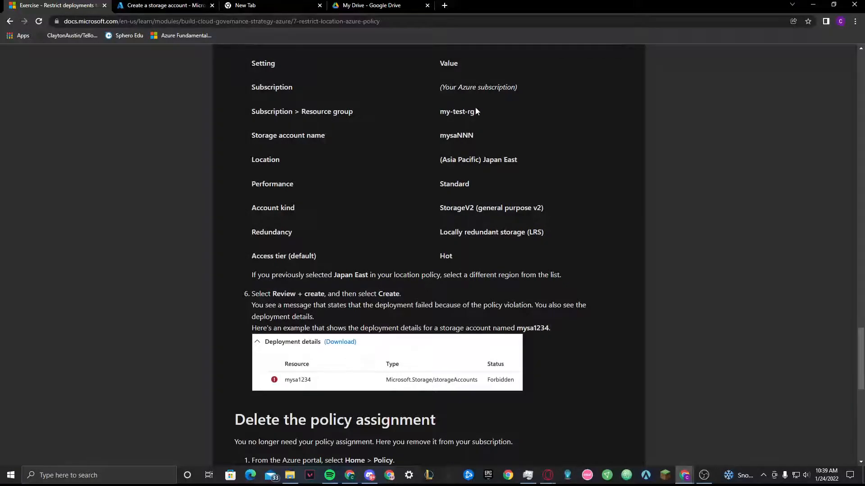
left_click_drag(476, 111, 440, 115)
left_click(171, 5)
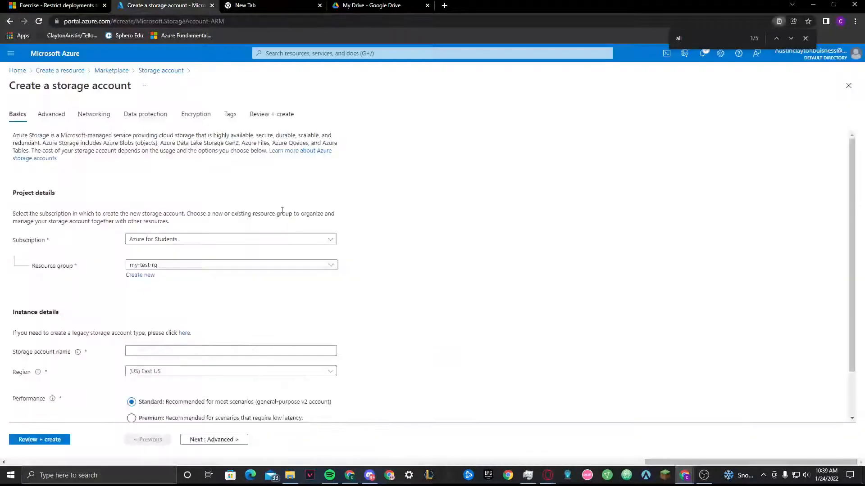
scroll(171, 358, "down", 1)
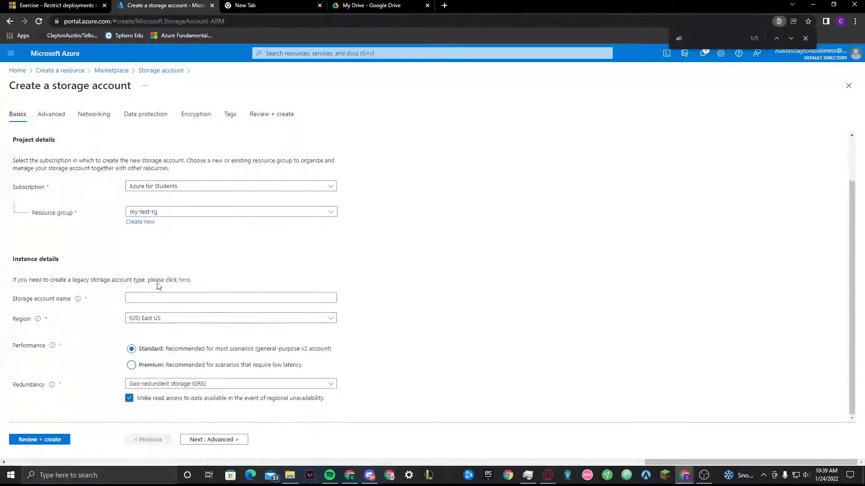
Copy the sample account name from the exercise and set the storage account name to mysagbf
left_click(82, 5)
left_click_drag(439, 135, 480, 138)
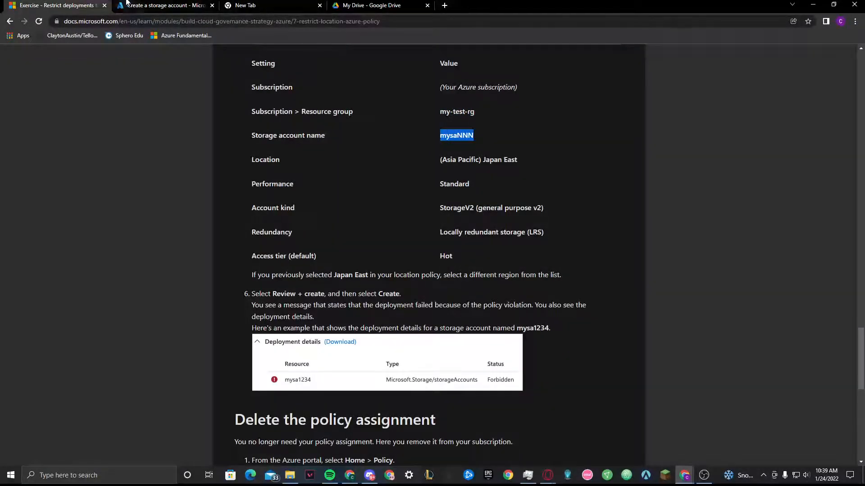
left_click(162, 5)
left_click(185, 297)
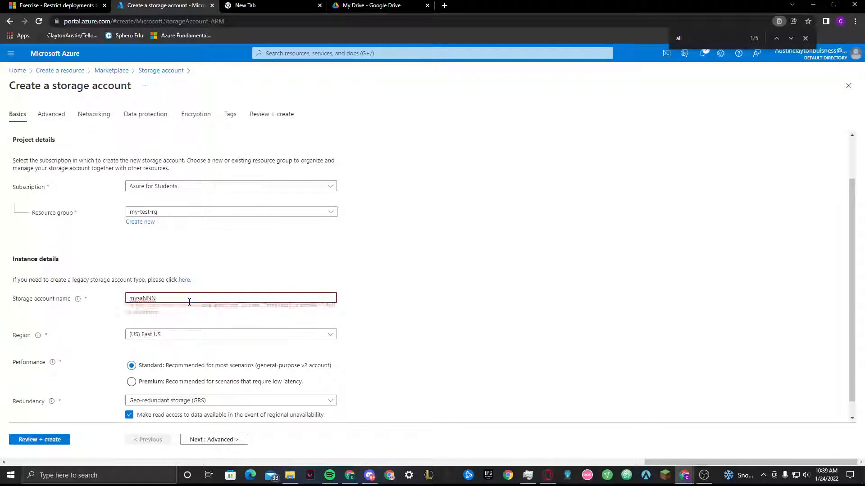
key("BackSpace")
key("BackSpace")
key("BackSpace")
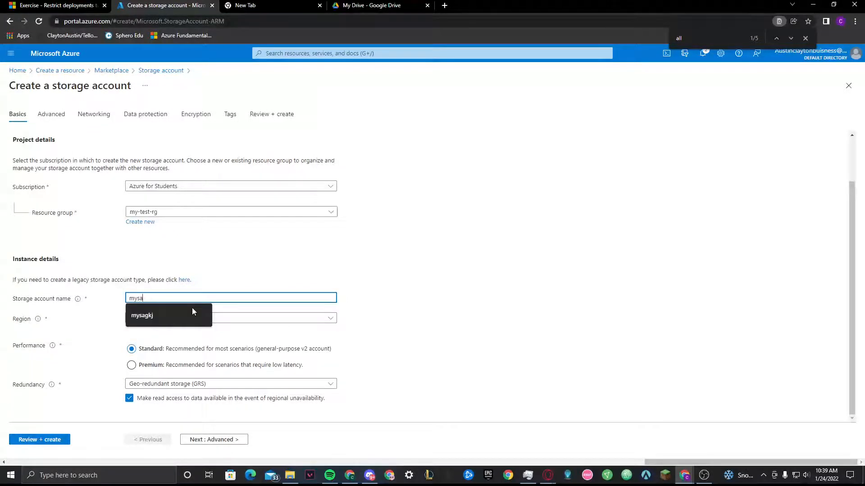
type("gbfd")
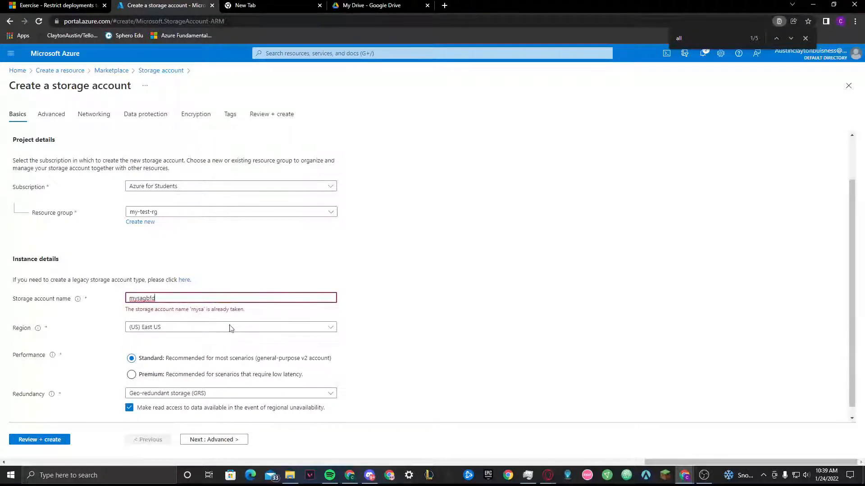
key("BackSpace")
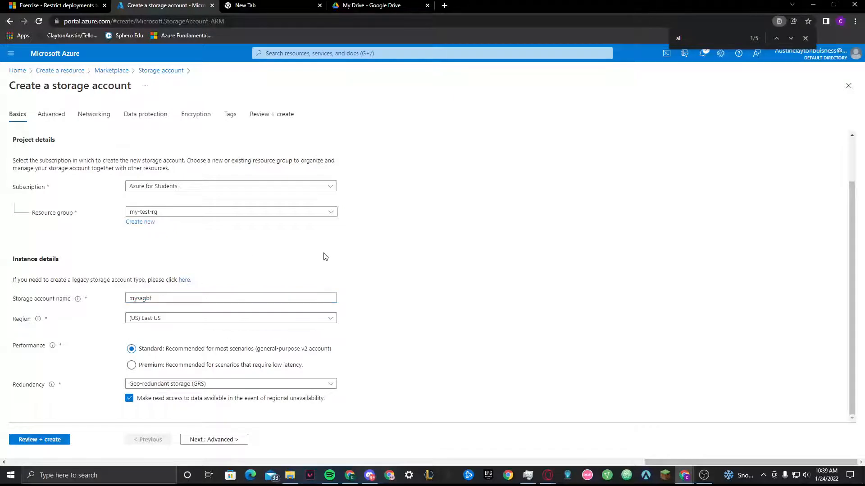
Check the exercise for the required location and set the storage account's region to (Asia Pacific) Japan East
left_click(53, 5)
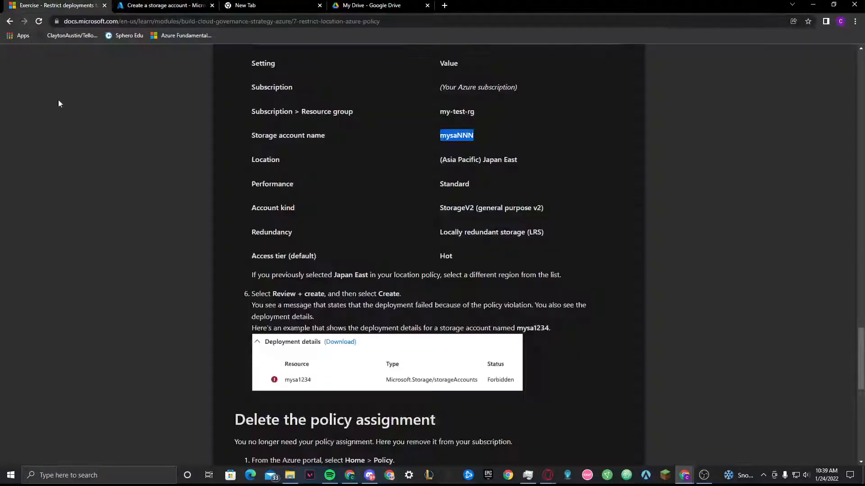
left_click(150, 5)
left_click(152, 319)
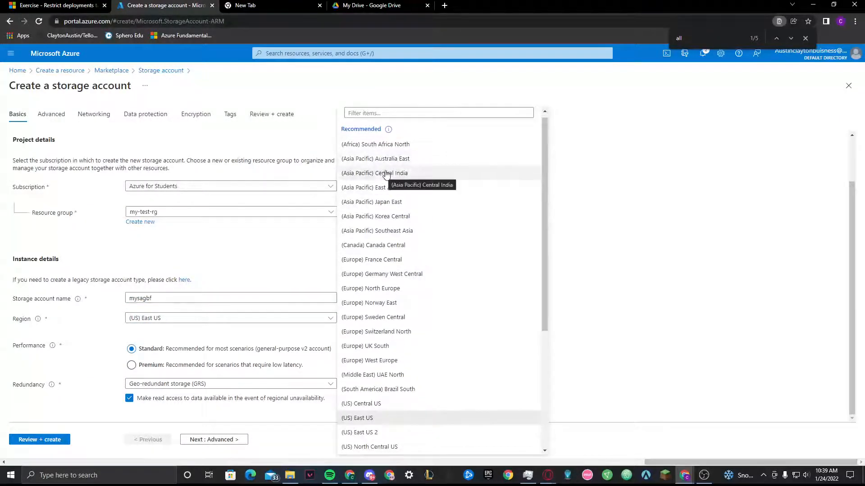
left_click(49, 4)
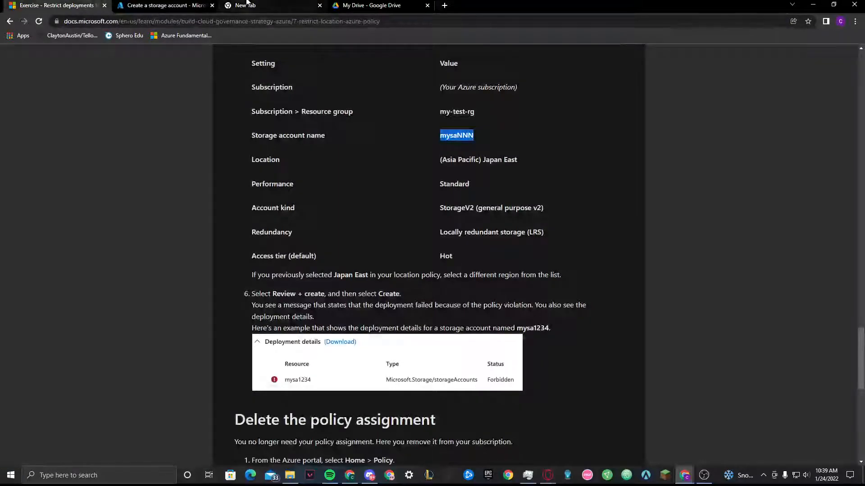
left_click(157, 5)
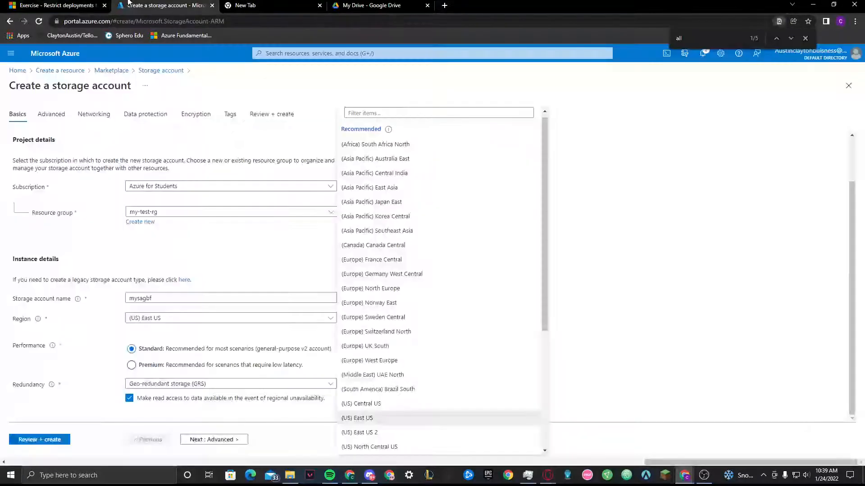
left_click(370, 202)
Compare the Japan East region choice with the exercise's location setting and examine the policy validation message under Region
left_click(67, 5)
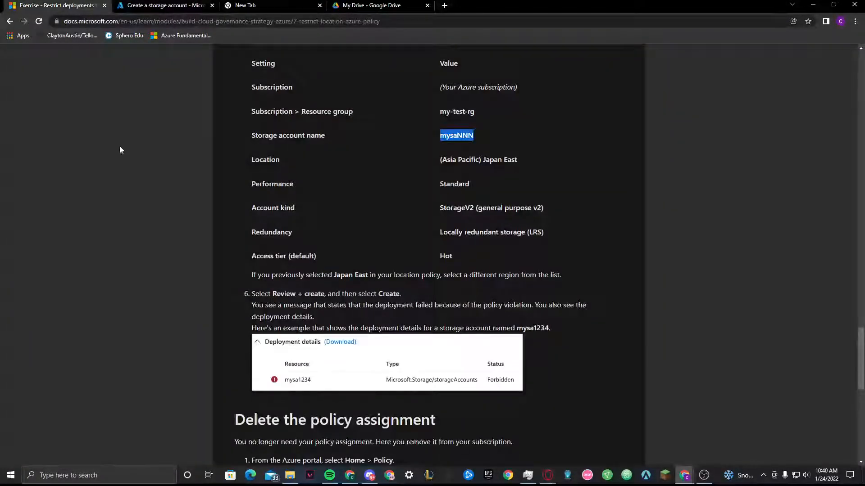
left_click(158, 4)
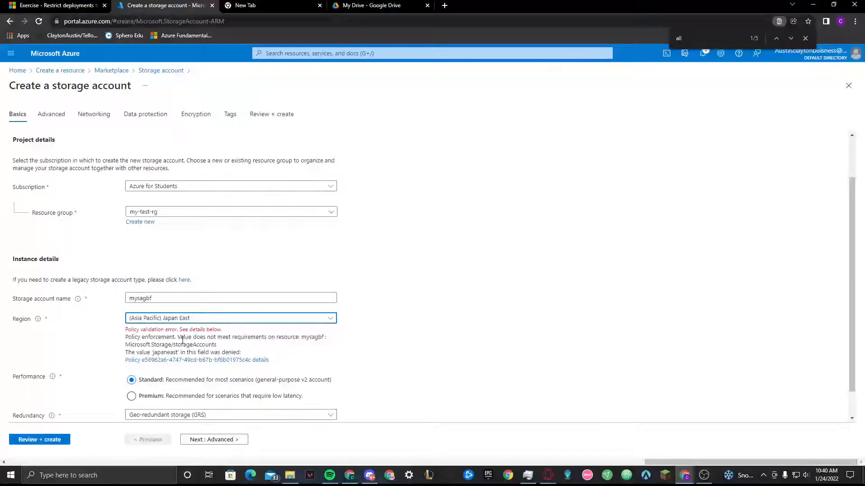
left_click_drag(126, 329, 225, 330)
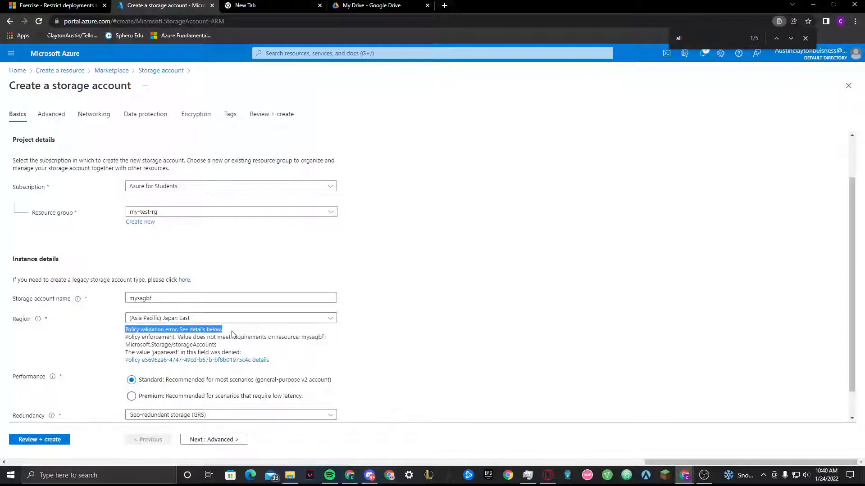
scroll(185, 225, "down", 1)
Look up the required redundancy in the exercise and set the storage account's redundancy to Locally-redundant storage (LRS)
left_click(68, 5)
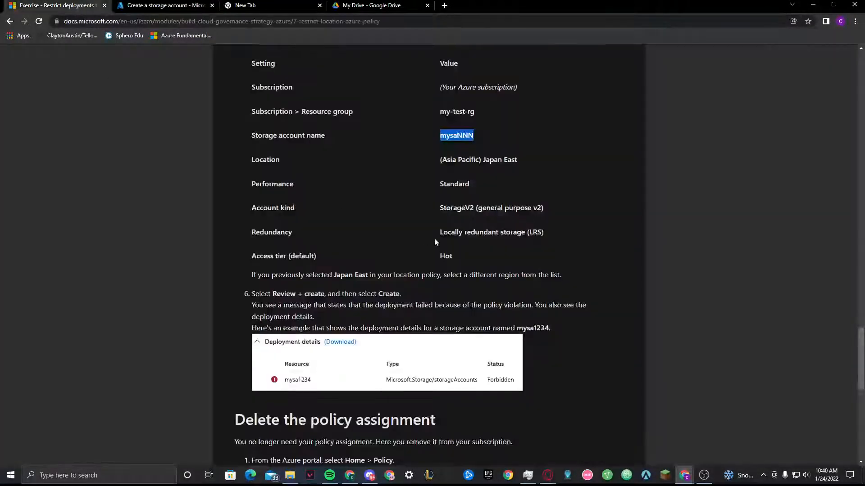
left_click(135, 5)
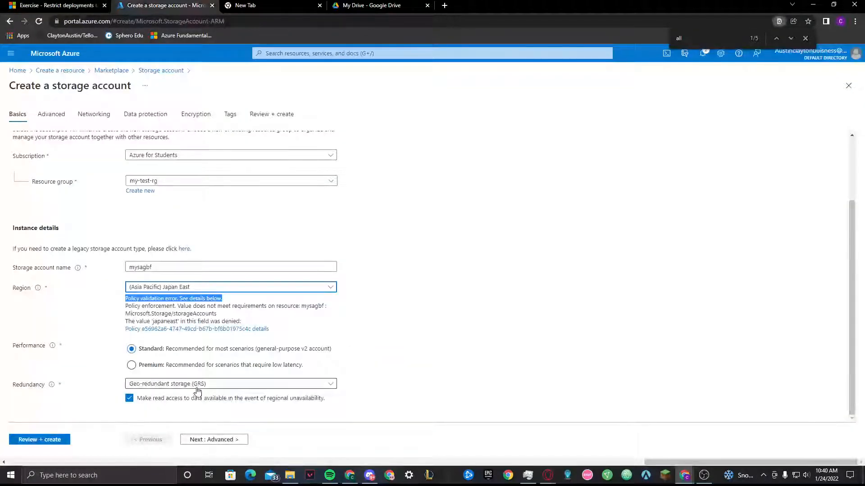
left_click(67, 5)
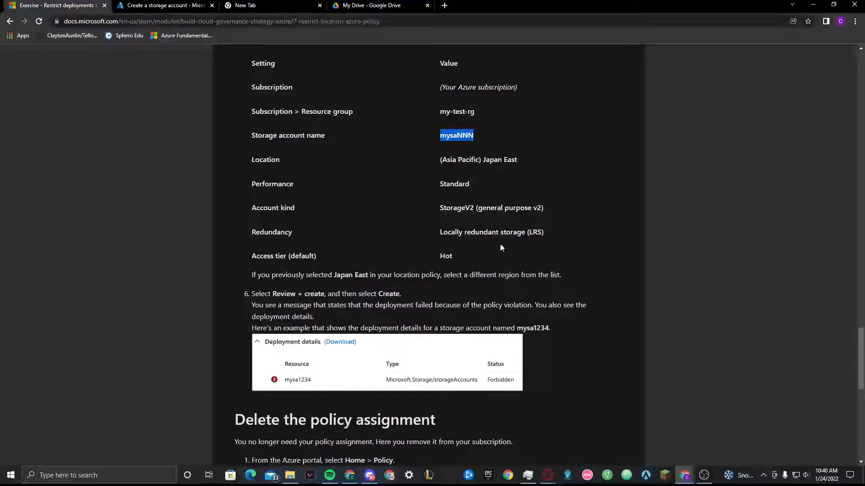
left_click(133, 3)
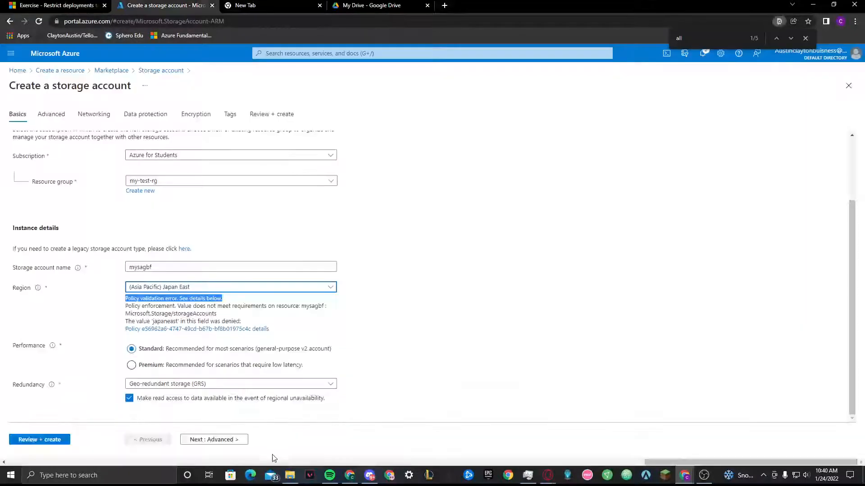
left_click(251, 384)
left_click(228, 266)
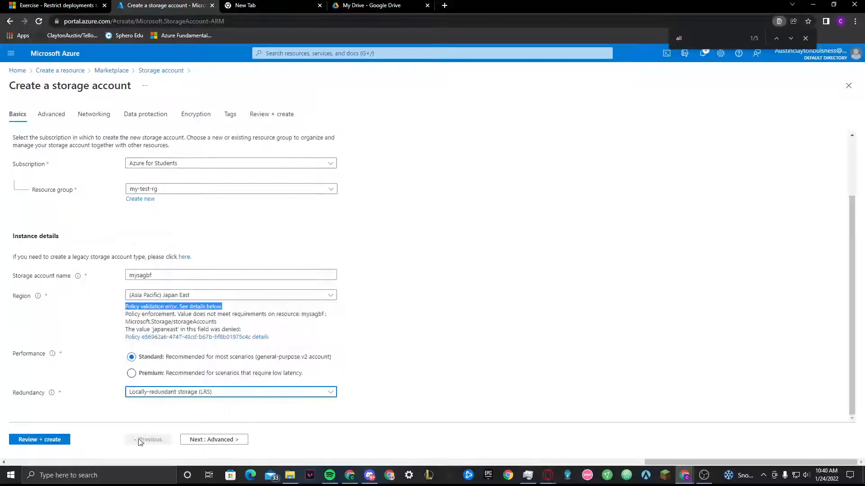
left_click(542, 285)
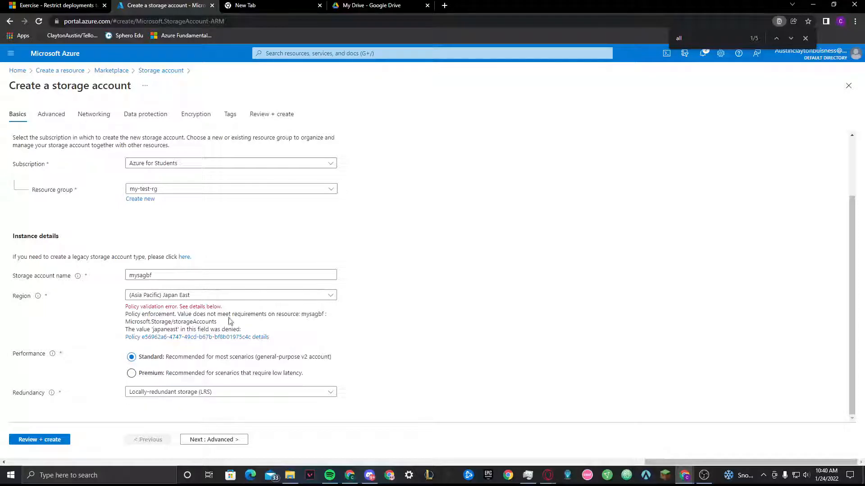
Check the exercise's review instructions, then submit the storage account configuration for validation and examine the outcome
left_click(55, 6)
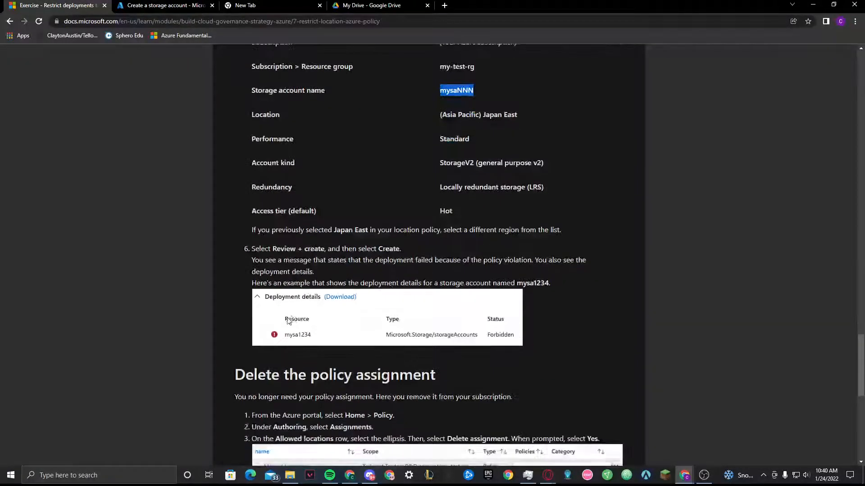
scroll(289, 323, "down", 2)
scroll(395, 206, "down", 2)
left_click(145, 4)
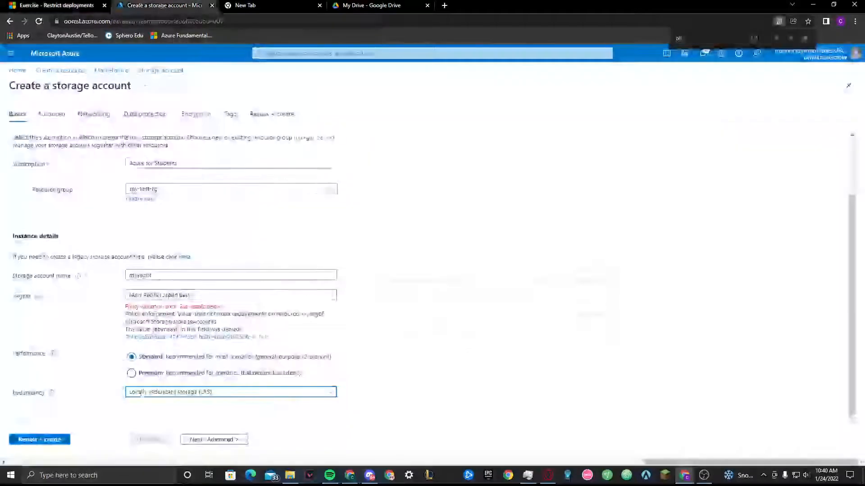
left_click_drag(268, 314, 126, 307)
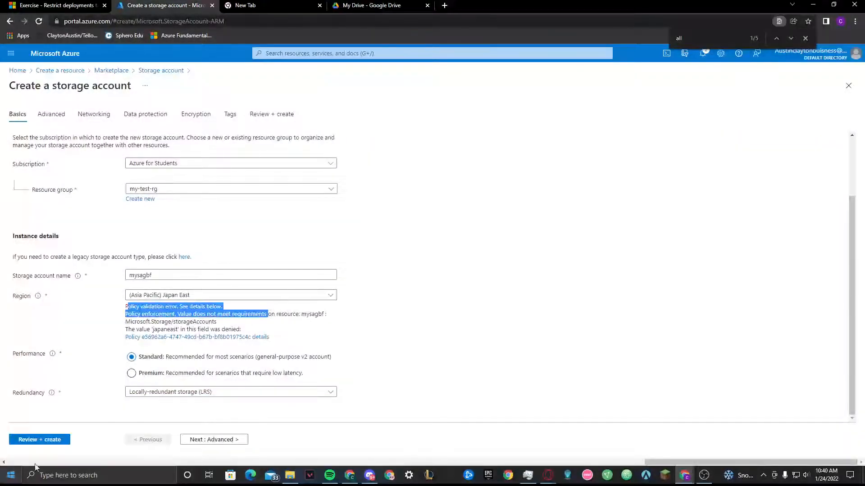
left_click(41, 440)
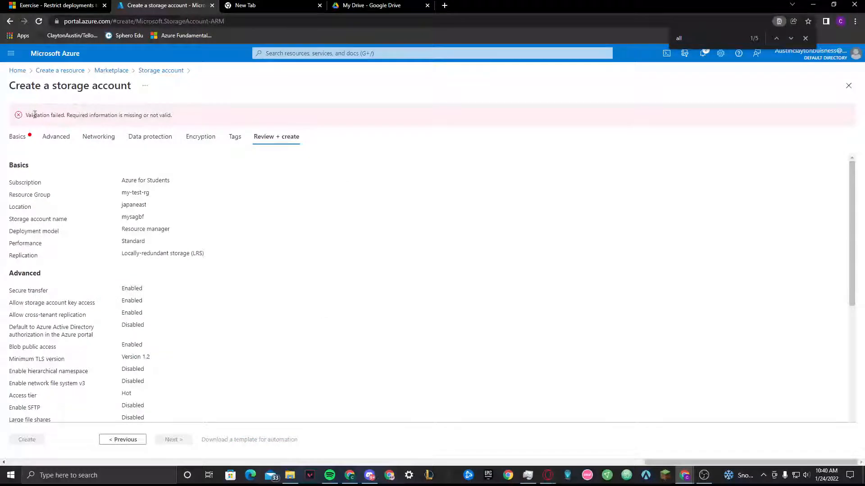
left_click_drag(50, 116, 210, 113)
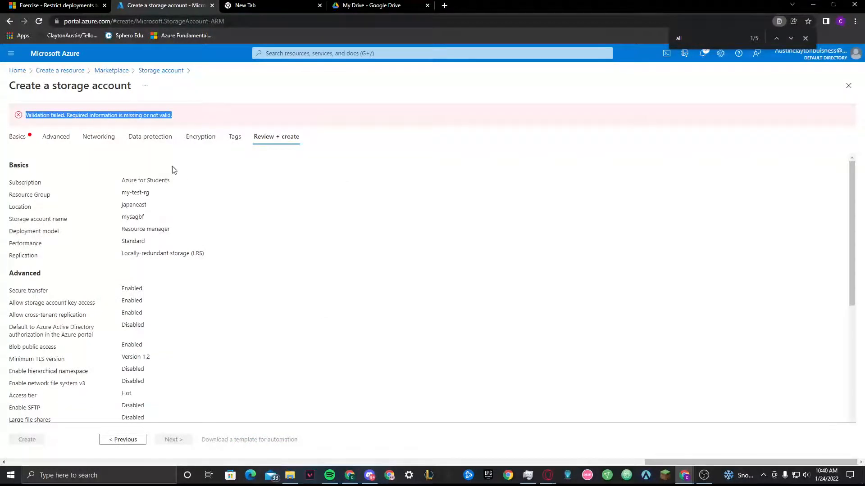
Read the exercise's policy assignment deletion instructions and open the assignments of the Policy service
left_click(50, 4)
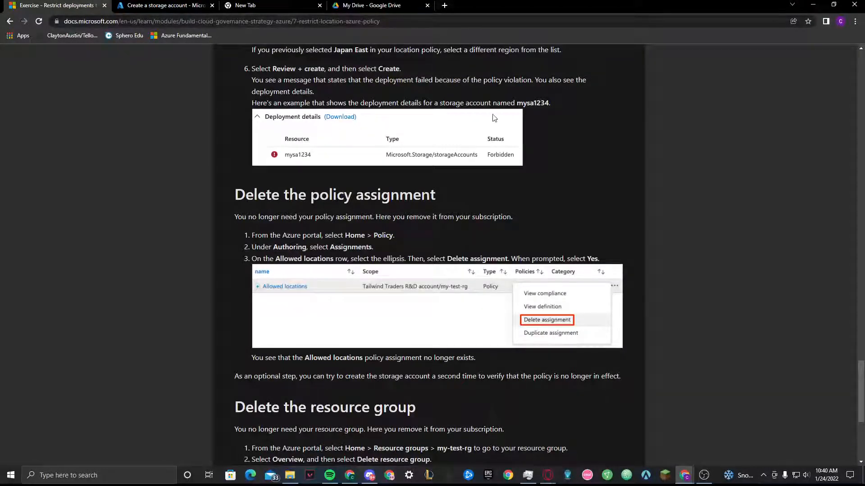
left_click_drag(235, 195, 491, 202)
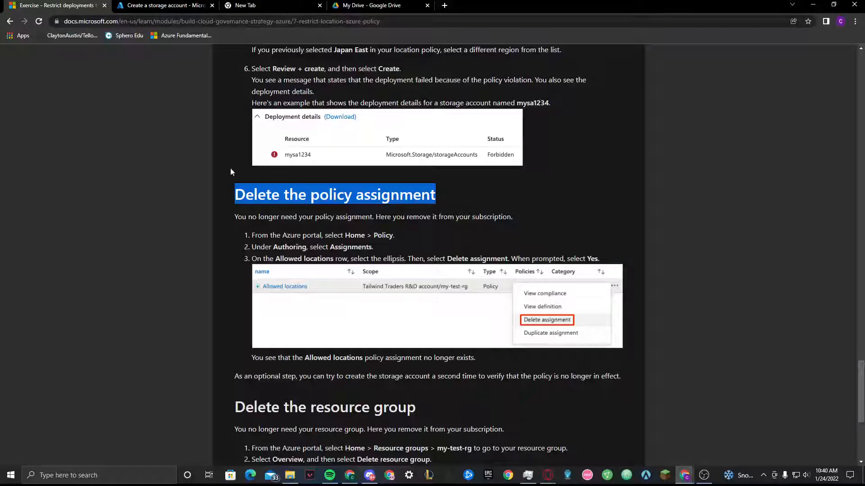
left_click(181, 6)
left_click(24, 71)
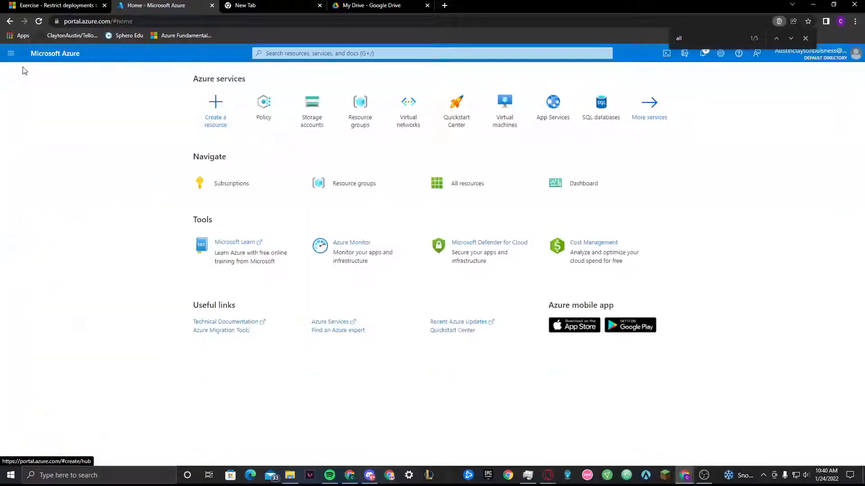
left_click(272, 124)
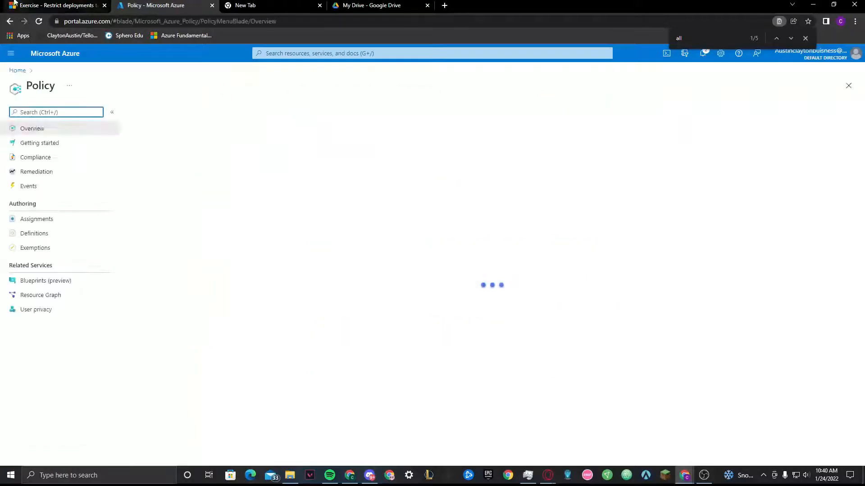
key("ctrl+shift+Tab")
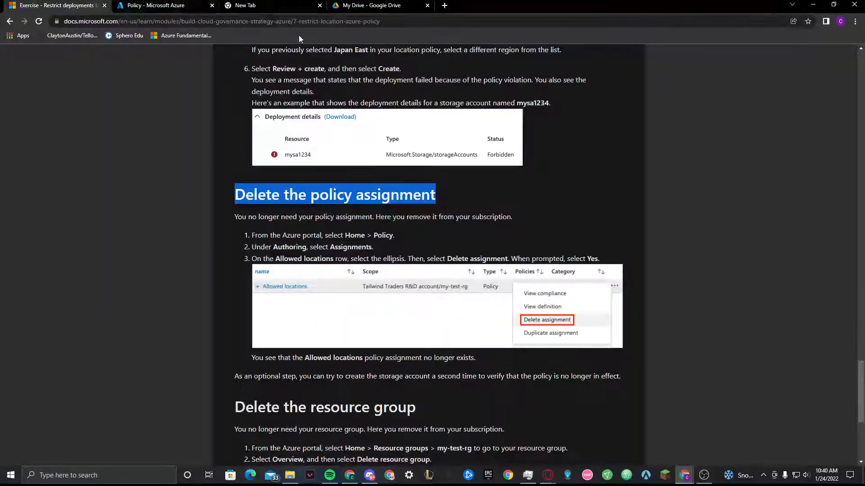
left_click(183, 5)
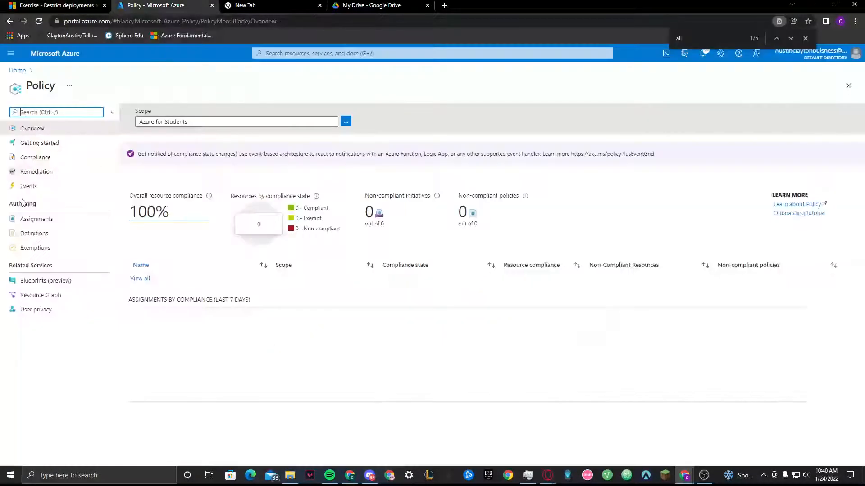
left_click(43, 223)
Recheck the deletion instructions, then delete the Allowed locations policy assignment scoped to my-test-rg and confirm
key("ctrl+shift+Tab")
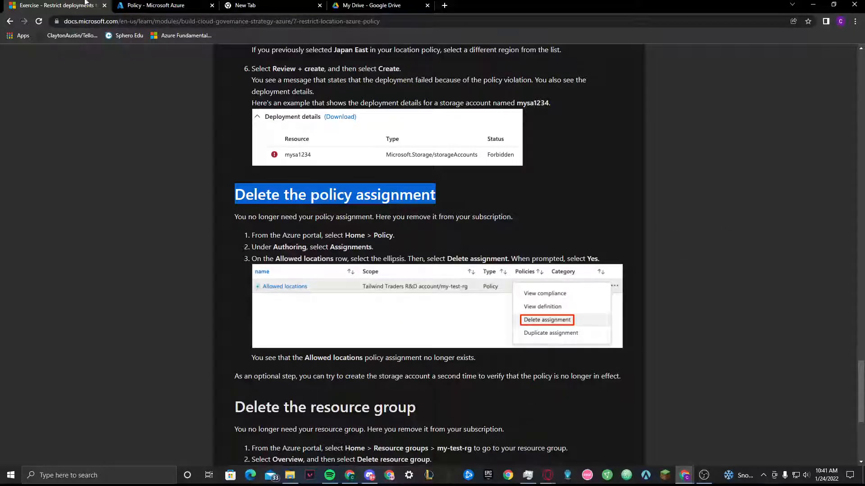
left_click(135, 5)
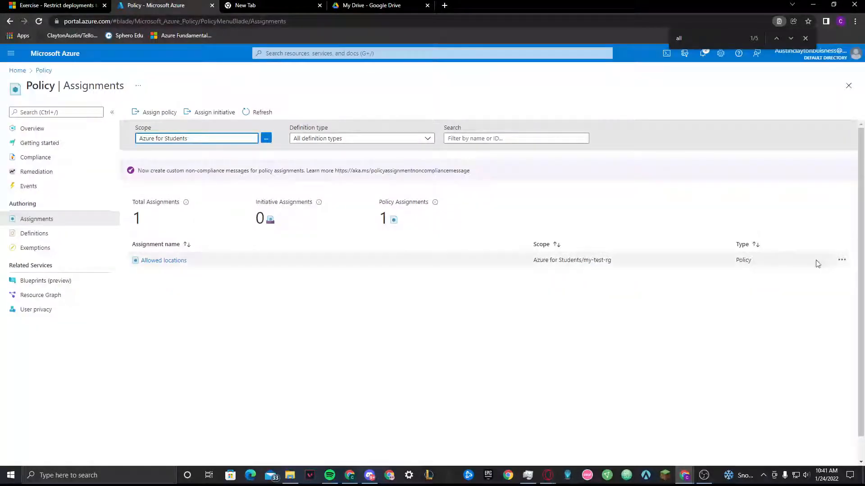
left_click(842, 260)
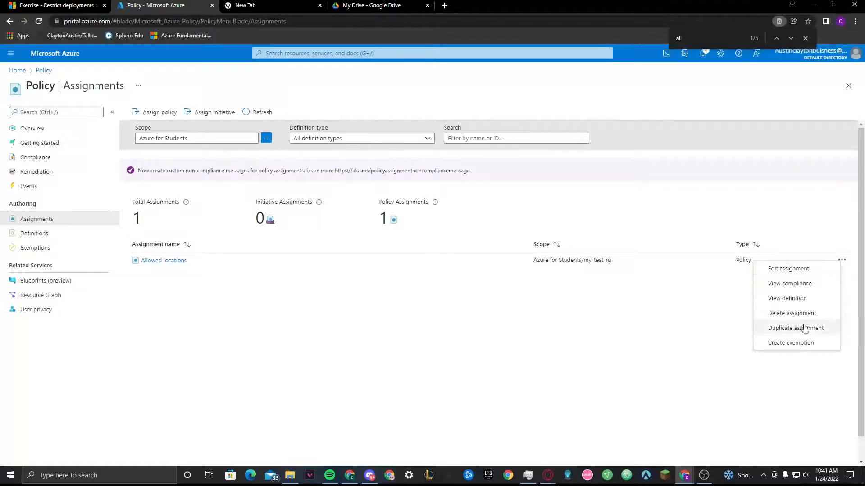
left_click(792, 313)
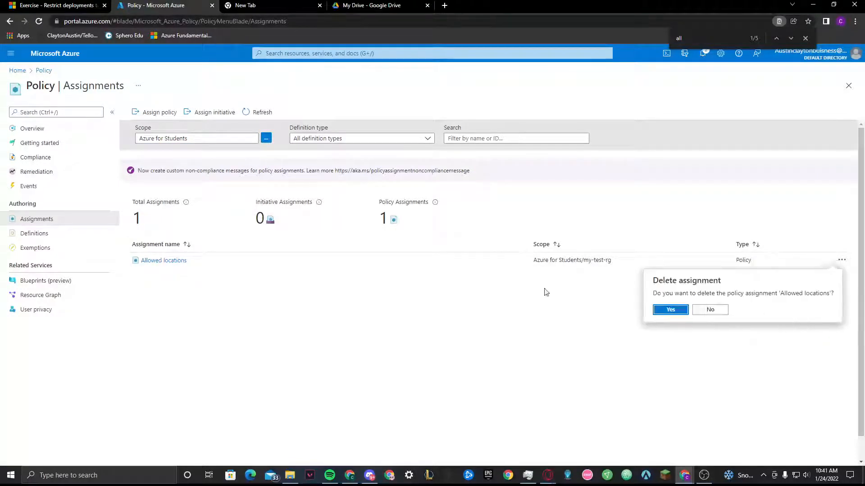
left_click(671, 310)
Read the exercise's resource group deletion instructions and open the list of resource groups in the Azure portal
left_click(51, 5)
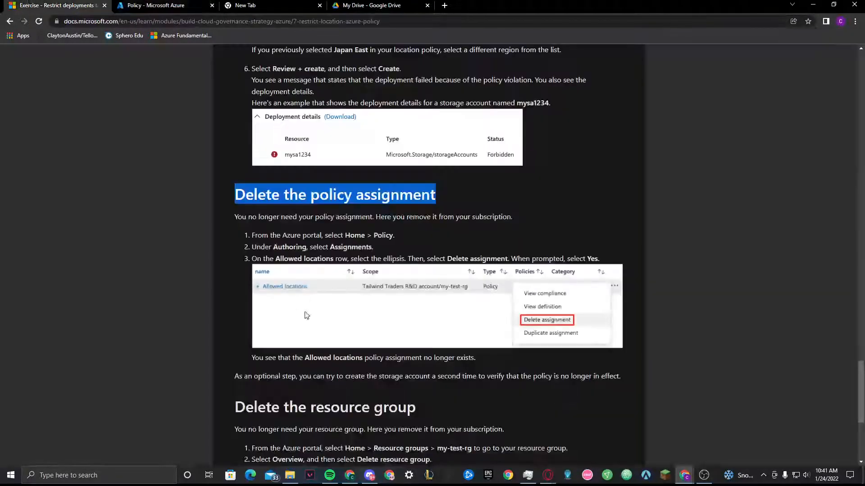
scroll(306, 315, "down", 3)
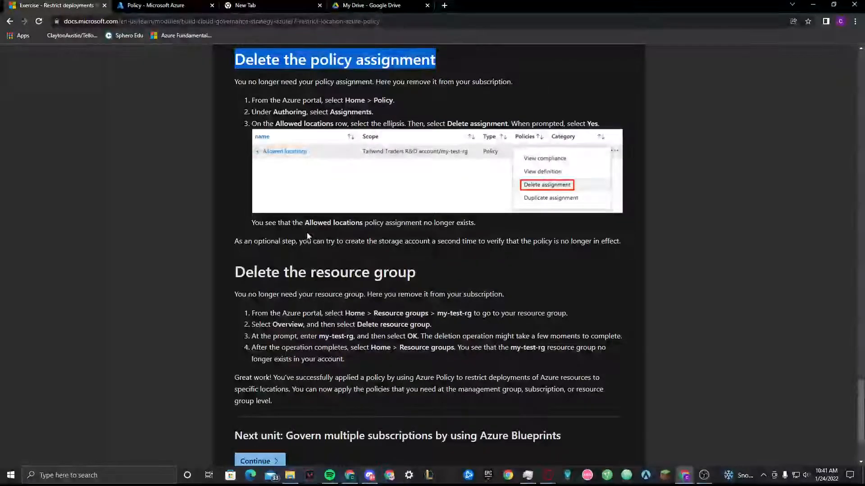
scroll(308, 236, "down", 1)
left_click_drag(227, 232, 580, 239)
left_click(590, 237)
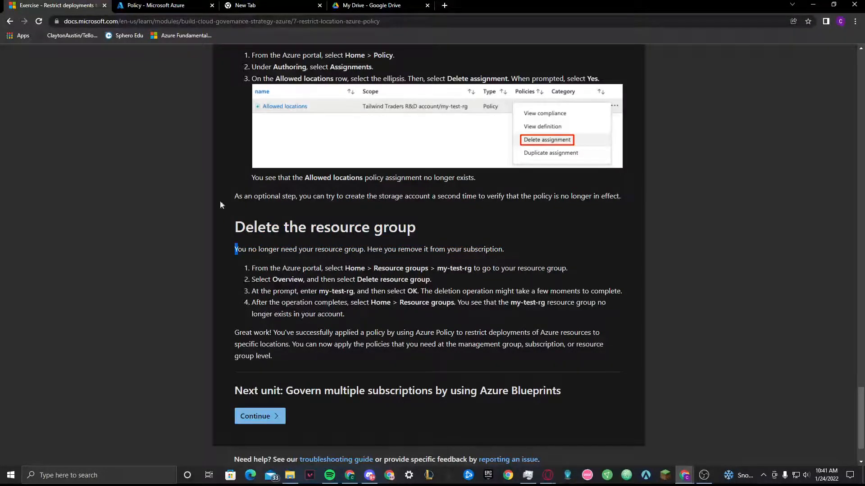
left_click(180, 5)
left_click(14, 69)
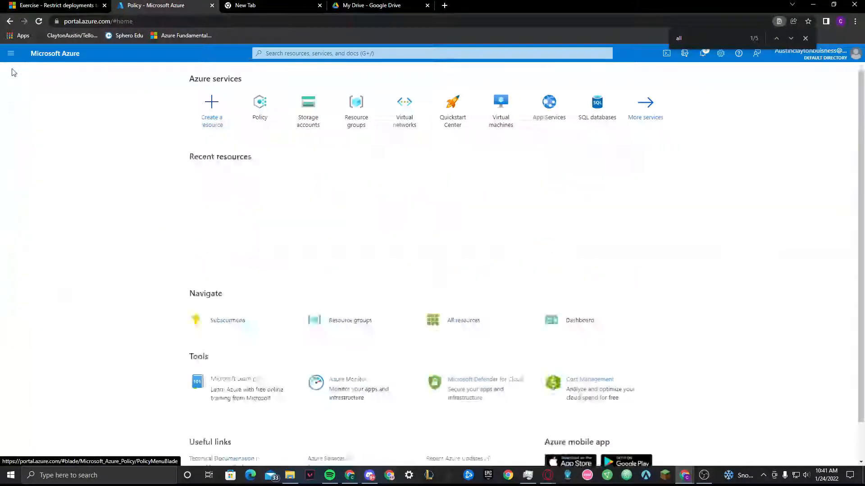
left_click(368, 184)
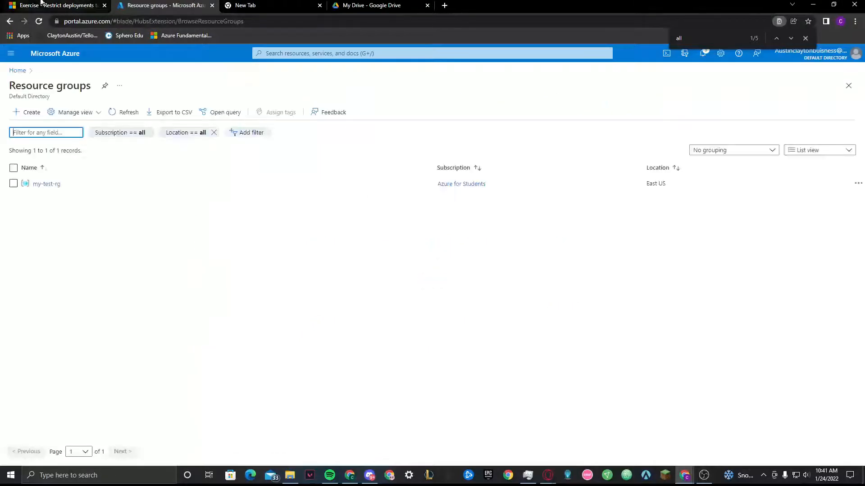
Recheck the exercise's resource group deletion instructions, then open the my-test-rg resource group in the Azure portal
left_click(35, 3)
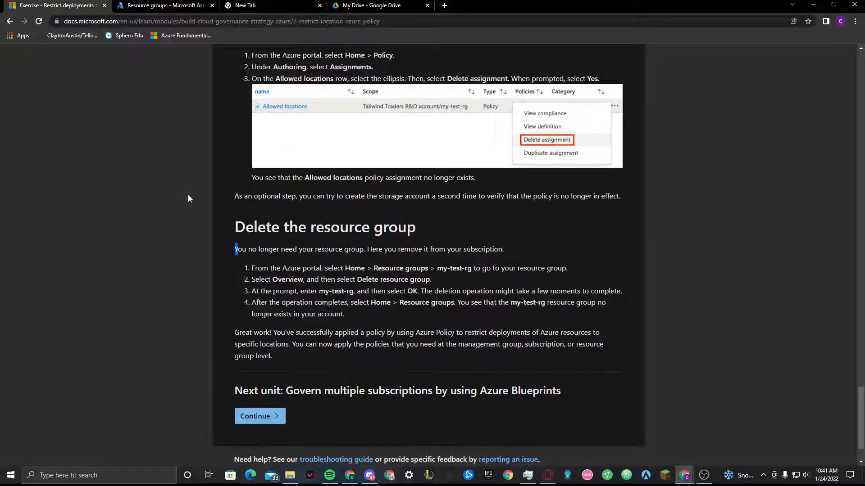
left_click(194, 10)
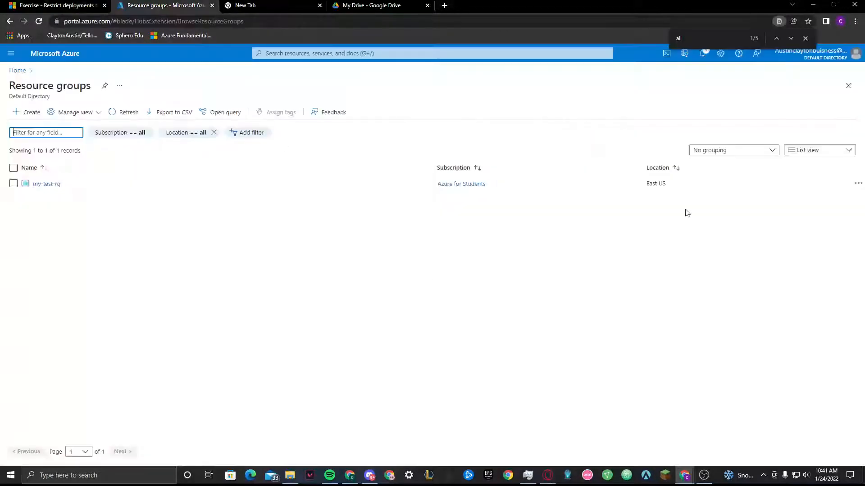
left_click(858, 183)
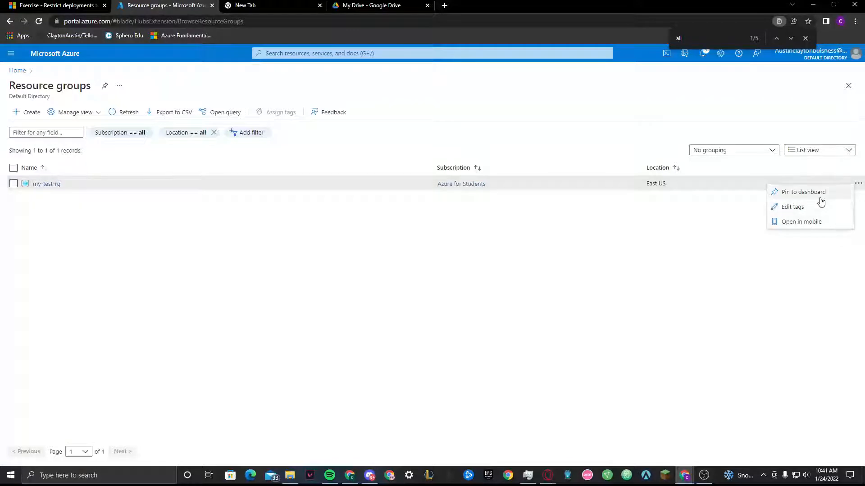
left_click(40, 185)
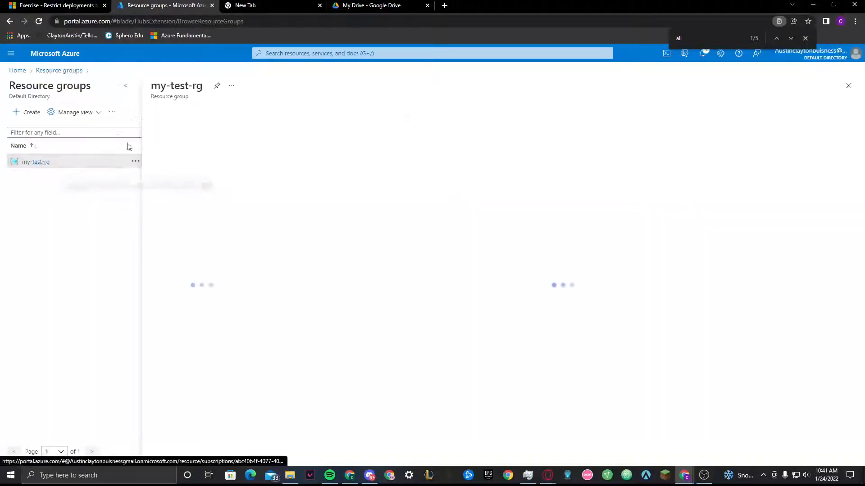
Delete the my-test-rg resource group, entering its name my-test-rg to confirm the deletion
left_click(393, 114)
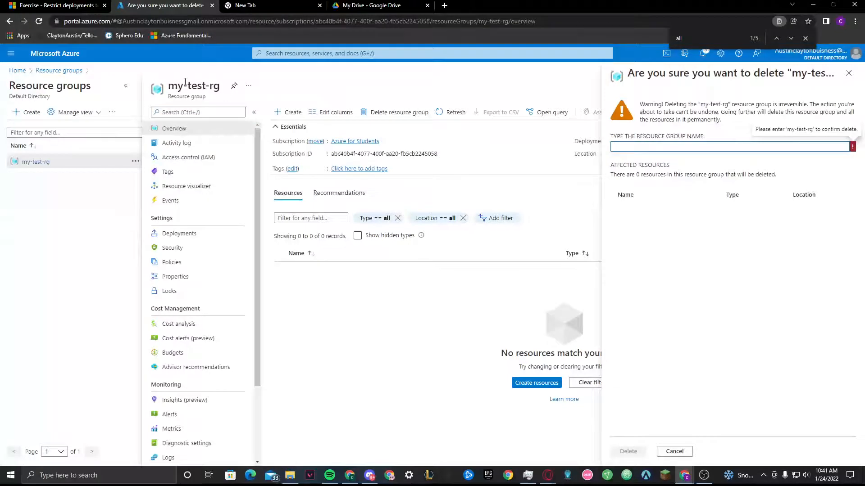
left_click_drag(168, 88, 222, 92)
key("ctrl+c")
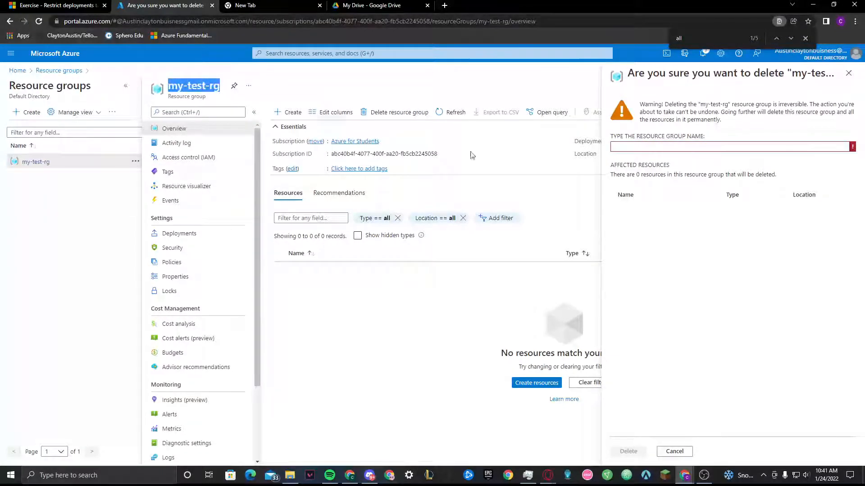
left_click(711, 147)
key("ctrl+v")
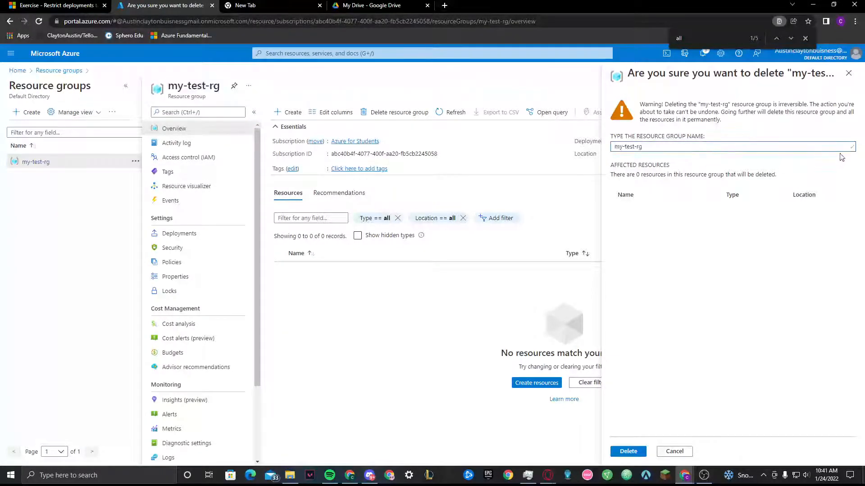
left_click(628, 451)
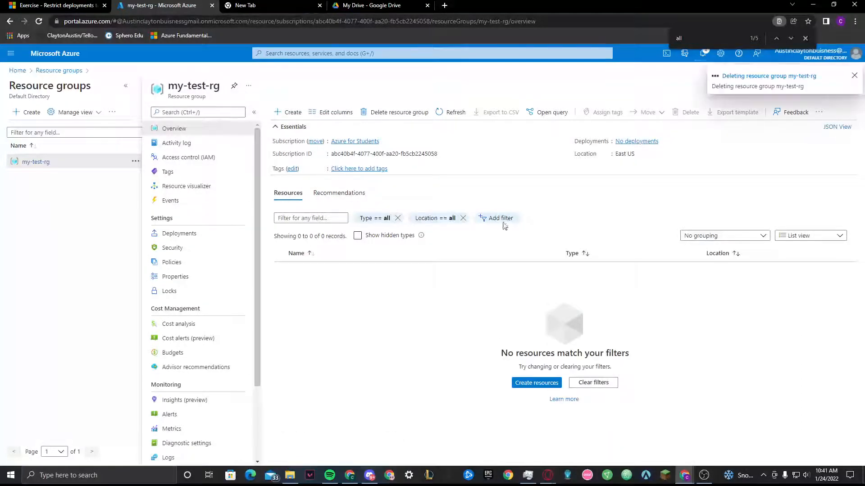
Read the remaining resource group deletion instructions in the exercise and check the deletion's progress in the Azure portal
left_click(57, 5)
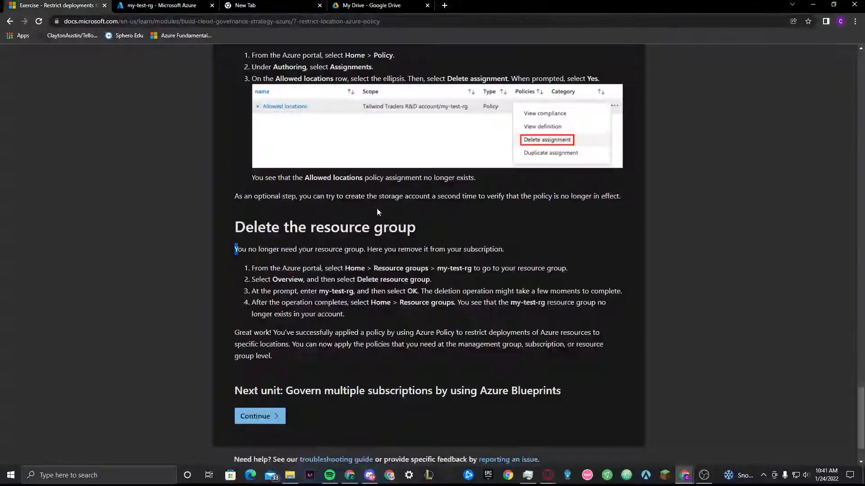
scroll(347, 362, "down", 2)
left_click(217, 6)
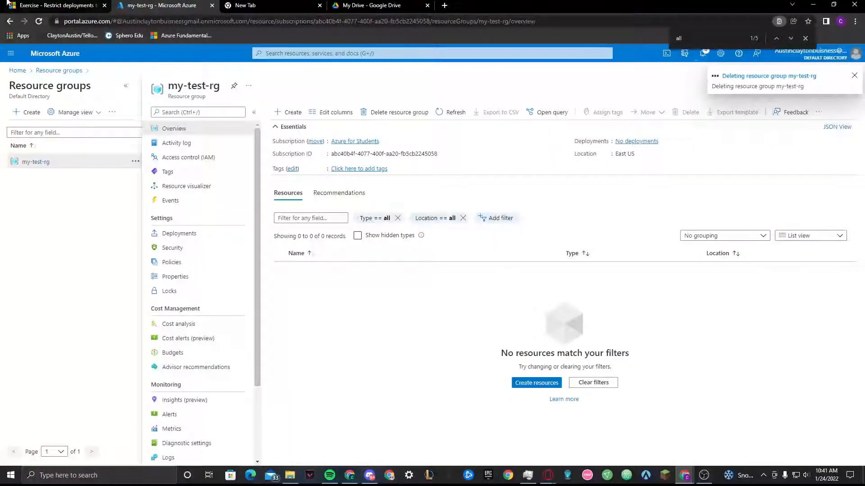
left_click(38, 5)
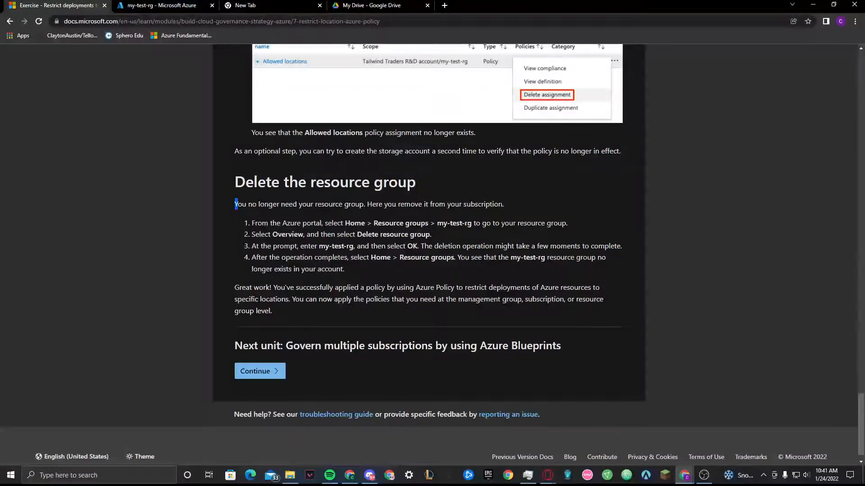
Review the whole exercise, from creating the resource group through configuring and verifying the location policy to the deletion sections
scroll(419, 356, "up", 20)
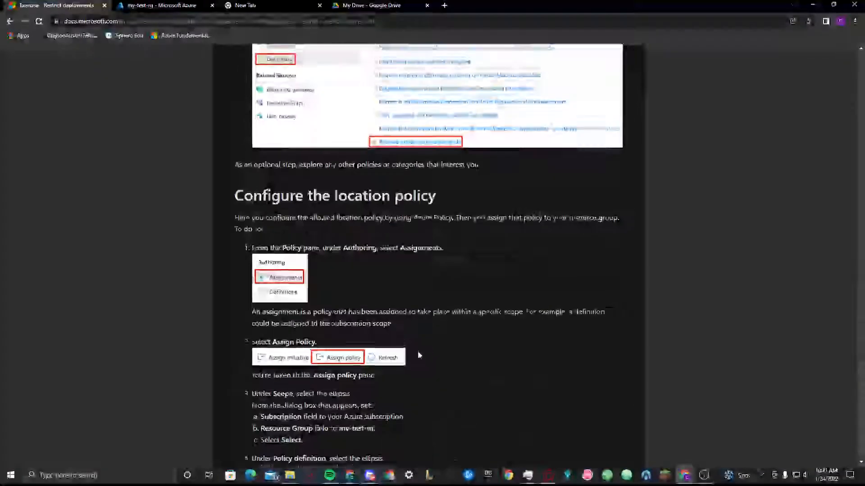
scroll(419, 355, "up", 15)
scroll(419, 355, "down", 4)
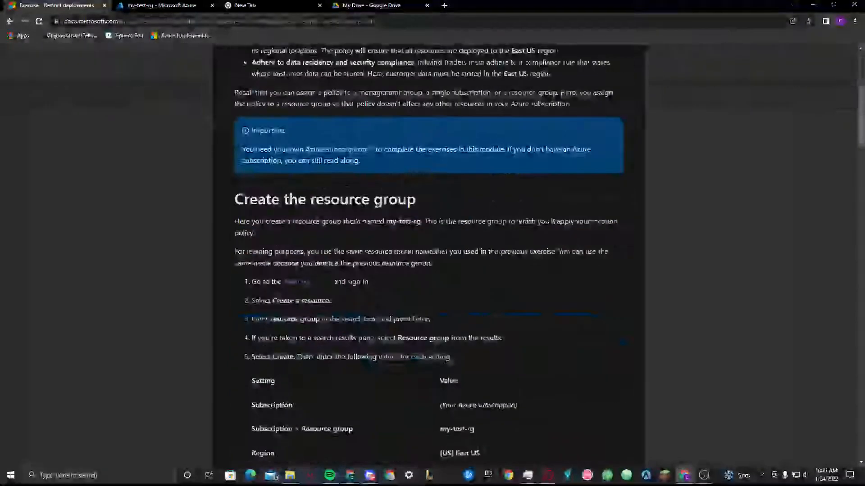
scroll(221, 225, "down", 5)
scroll(207, 231, "down", 9)
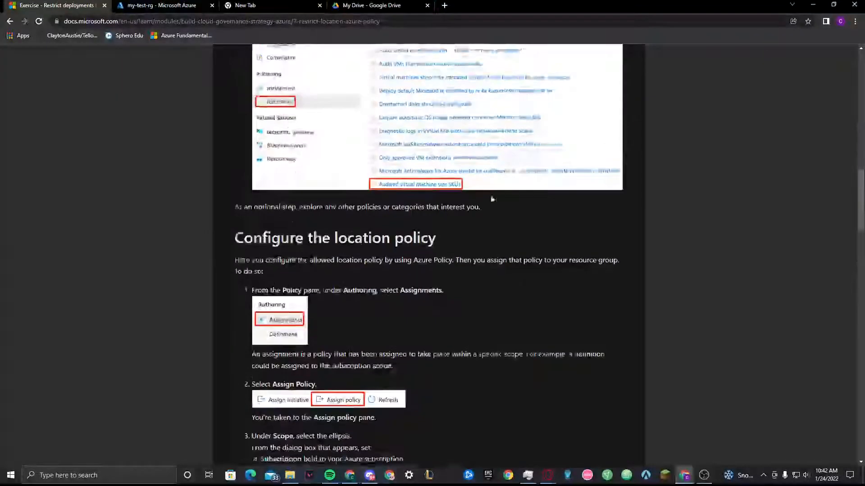
scroll(492, 199, "down", 2)
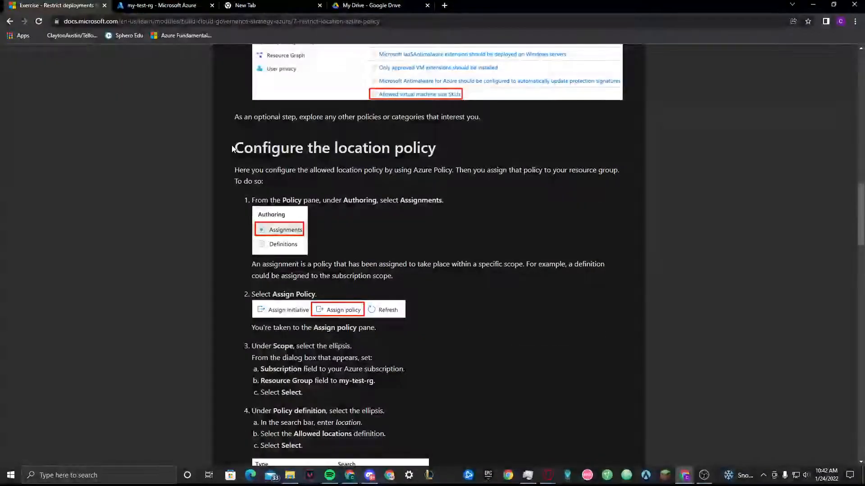
scroll(231, 145, "down", 15)
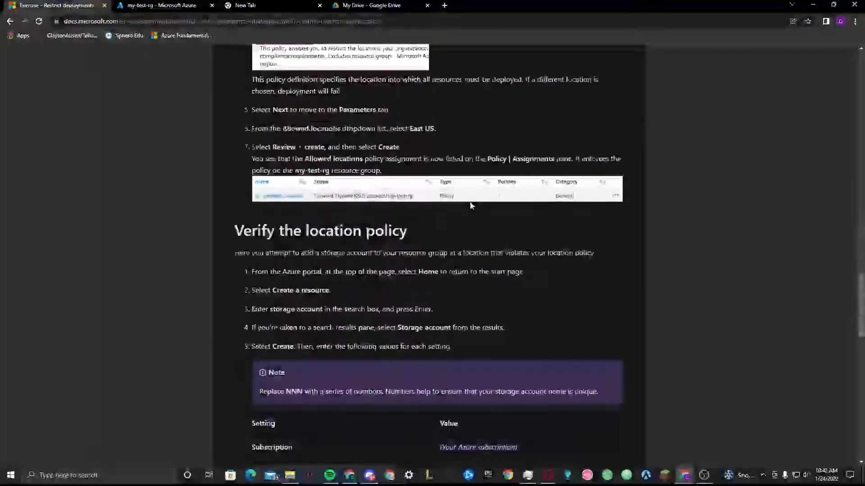
scroll(154, 212, "down", 7)
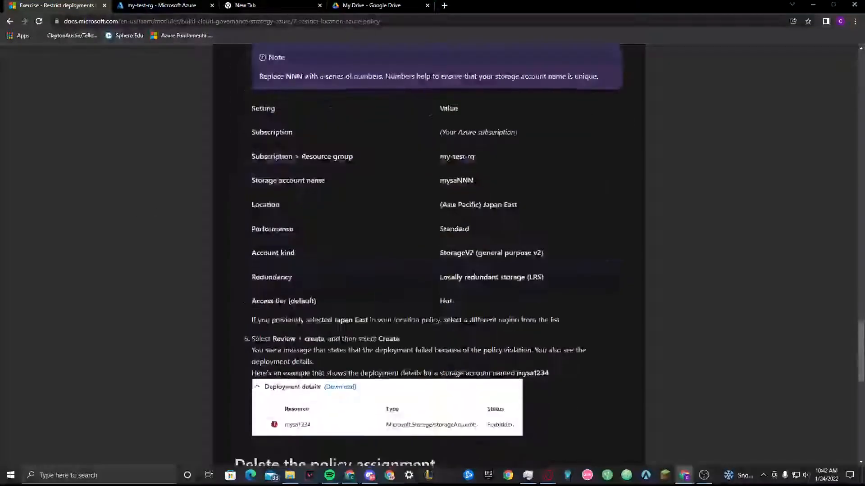
scroll(433, 252, "down", 4)
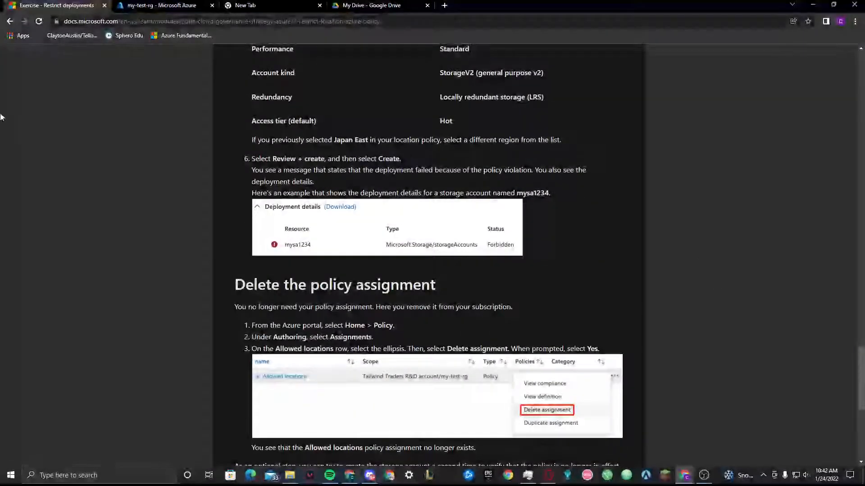
scroll(272, 304, "down", 7)
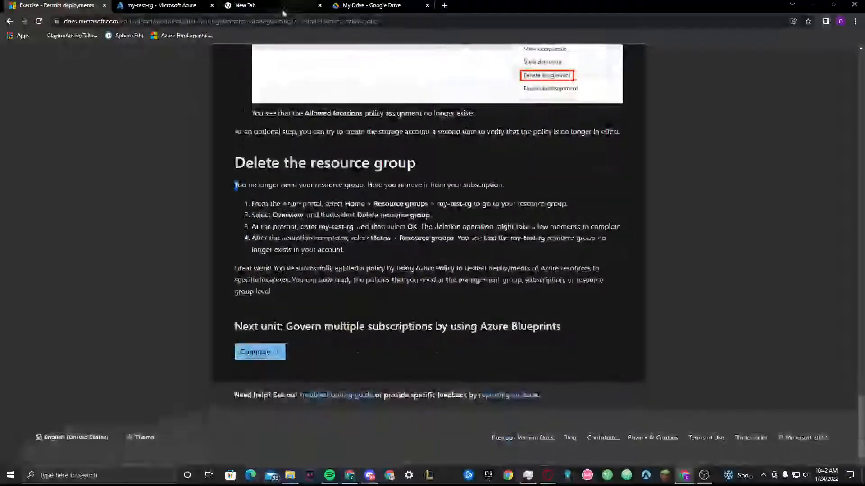
Check the resource group list in the Azure portal for my-test-rg, then return to the portal's home page
left_click(161, 5)
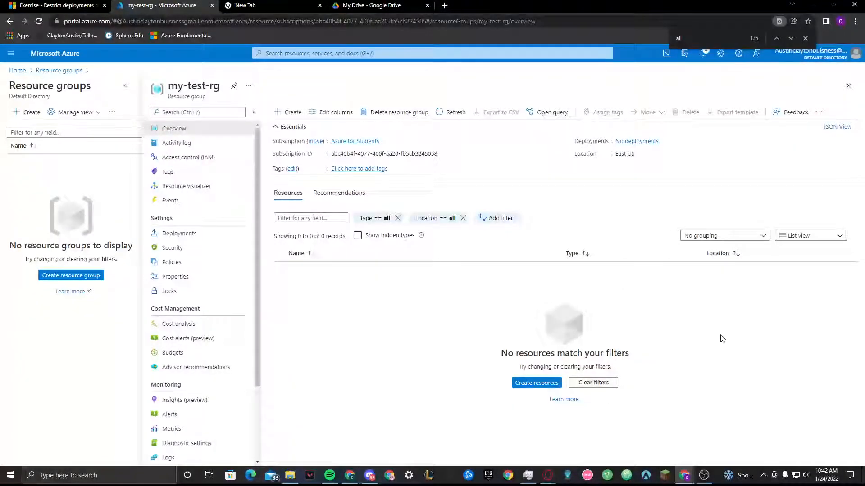
left_click(17, 70)
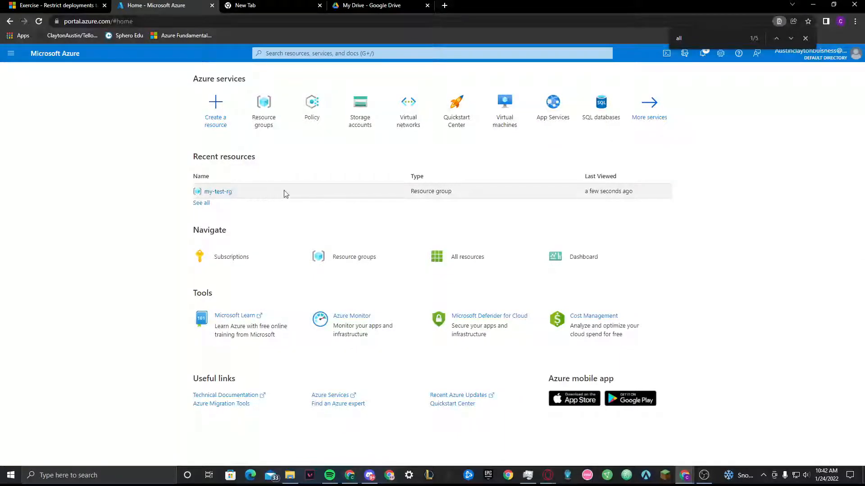
Return to the start of the Microsoft Learn exercise and examine the unit list of the cloud governance strategy module
left_click(54, 6)
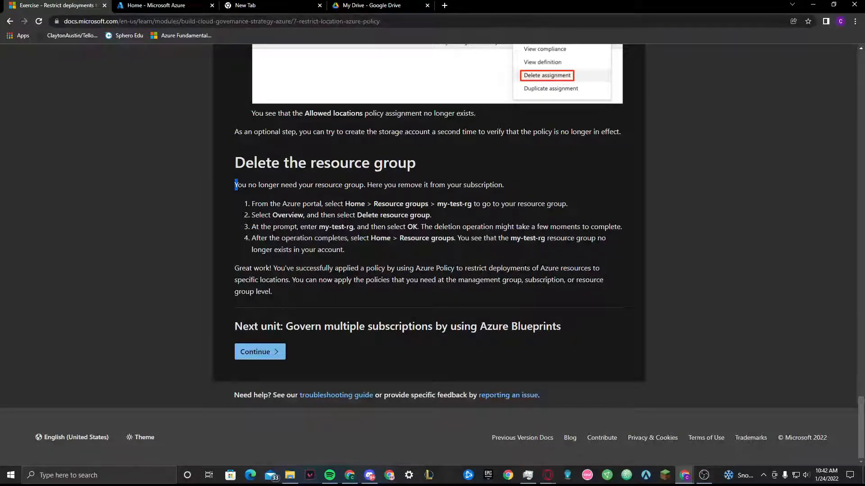
scroll(176, 295, "up", 20)
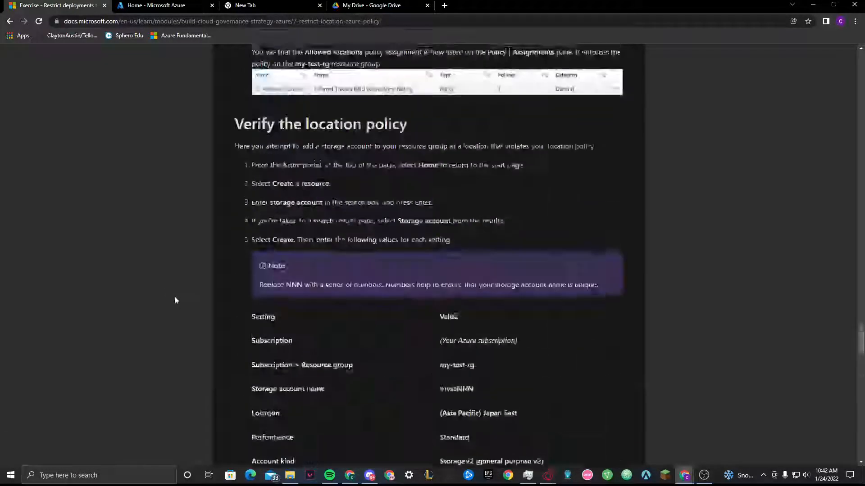
scroll(178, 288, "up", 7)
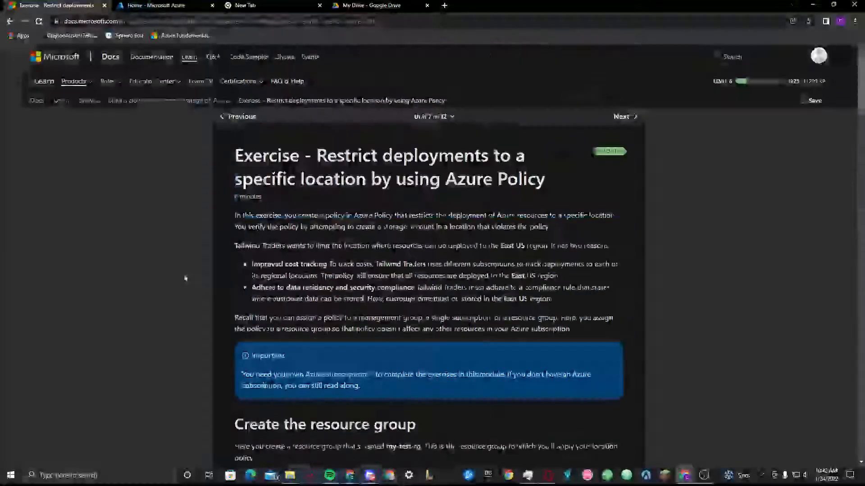
left_click(430, 117)
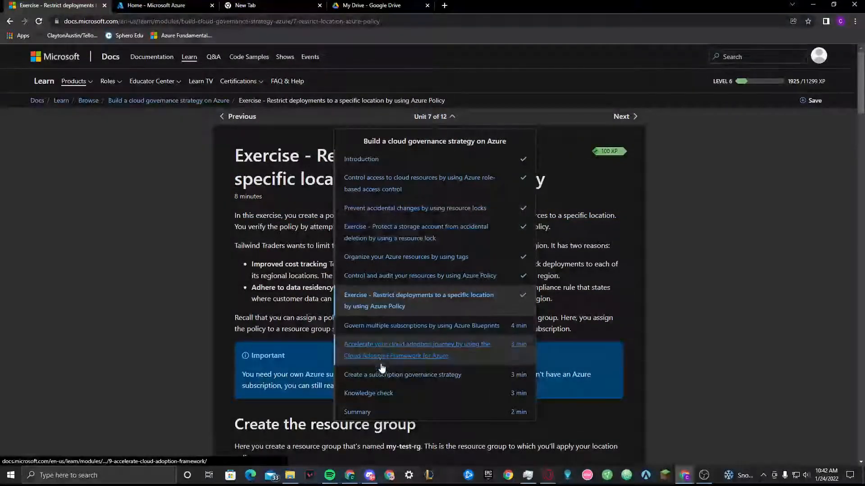
left_click(722, 224)
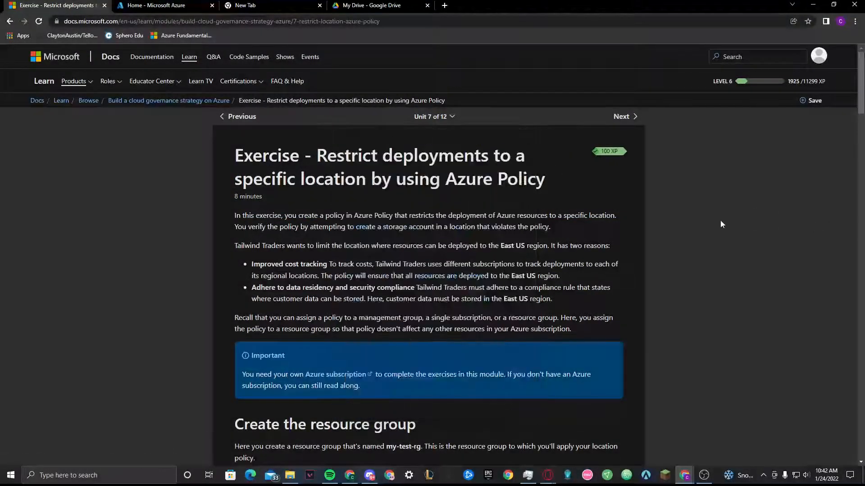